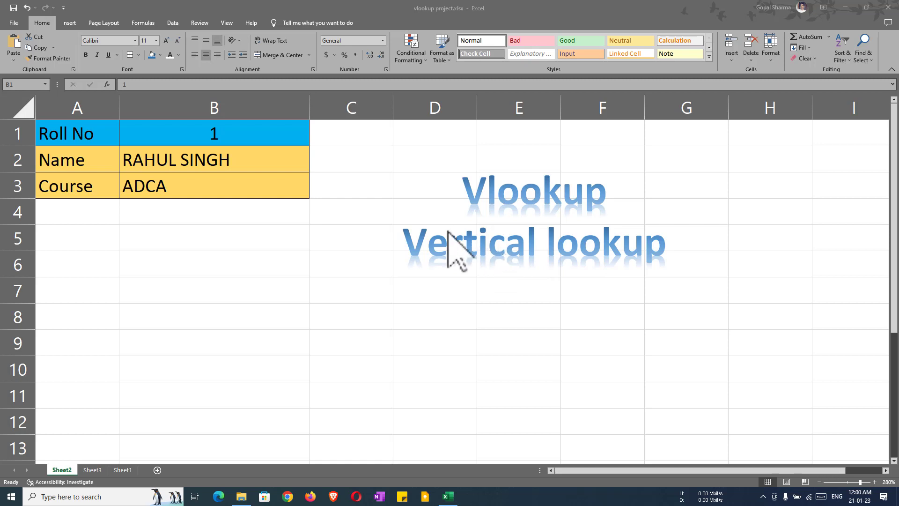
# Look over the student table on Sheet1.
pyautogui.click(213, 225)
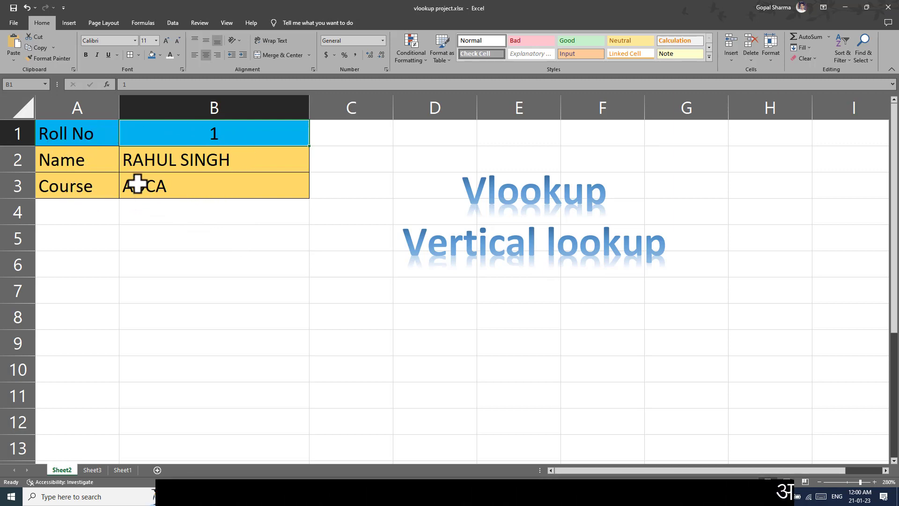
pyautogui.click(123, 471)
pyautogui.scroll(-4, 206, 234)
pyautogui.scroll(-2, 205, 241)
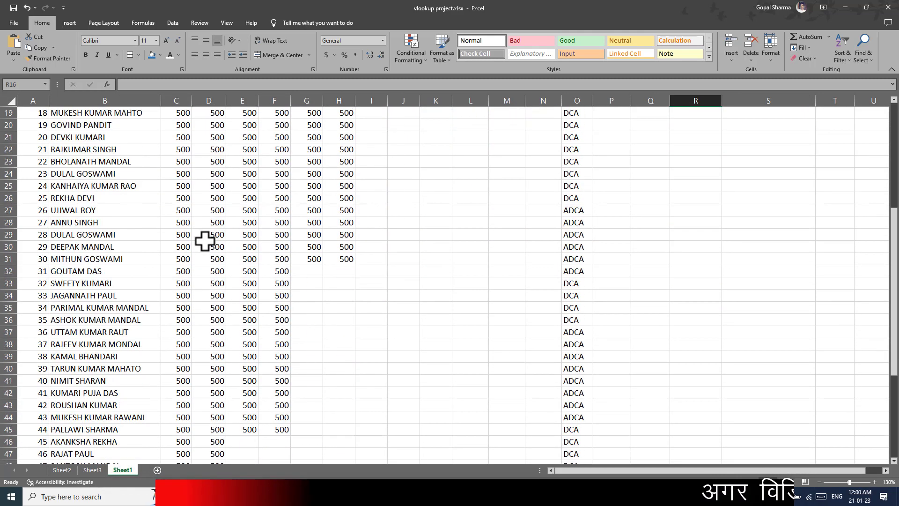
pyautogui.scroll(6, 204, 241)
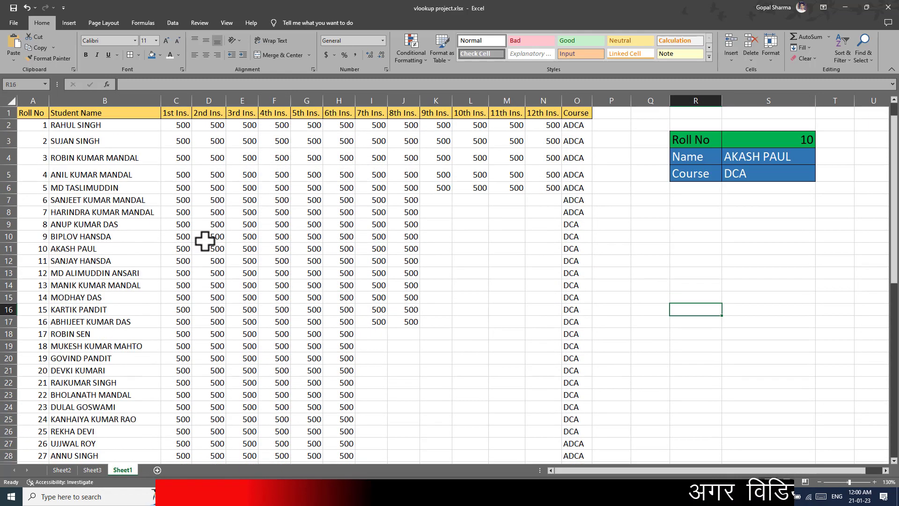
# On the Sheet2 lookup card, try roll numbers 2, 10 and 3 in B1.
pyautogui.click(62, 469)
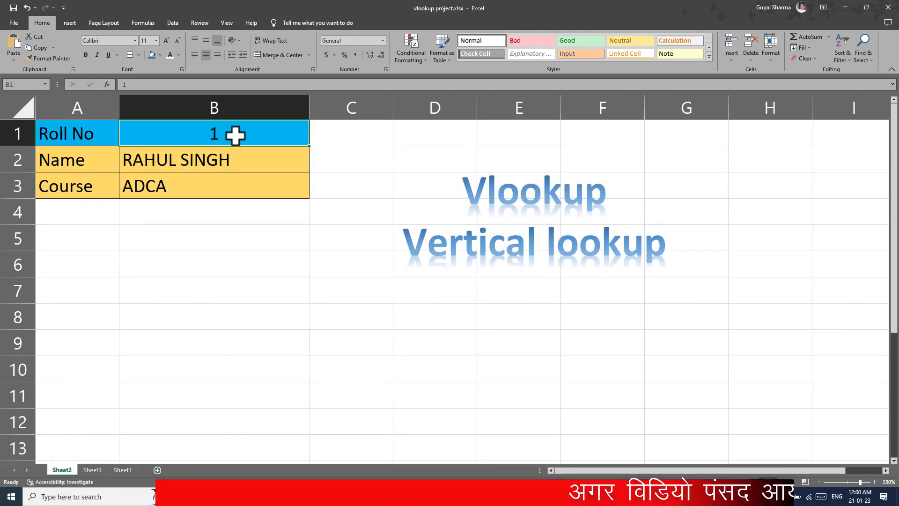
pyautogui.write('2')
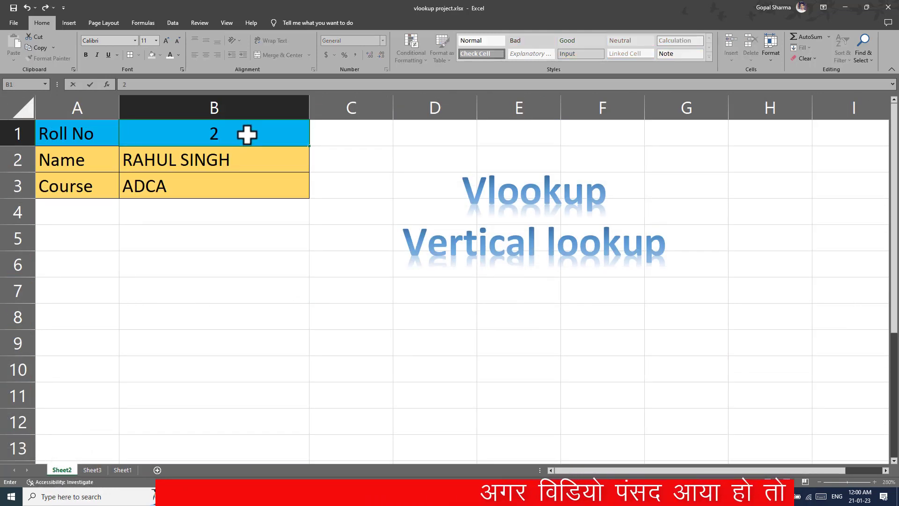
pyautogui.press('Return')
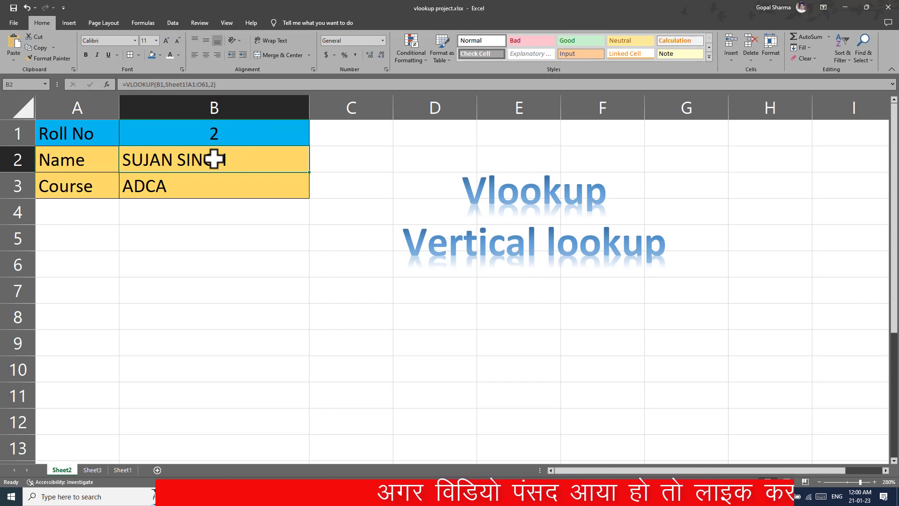
pyautogui.click(214, 135)
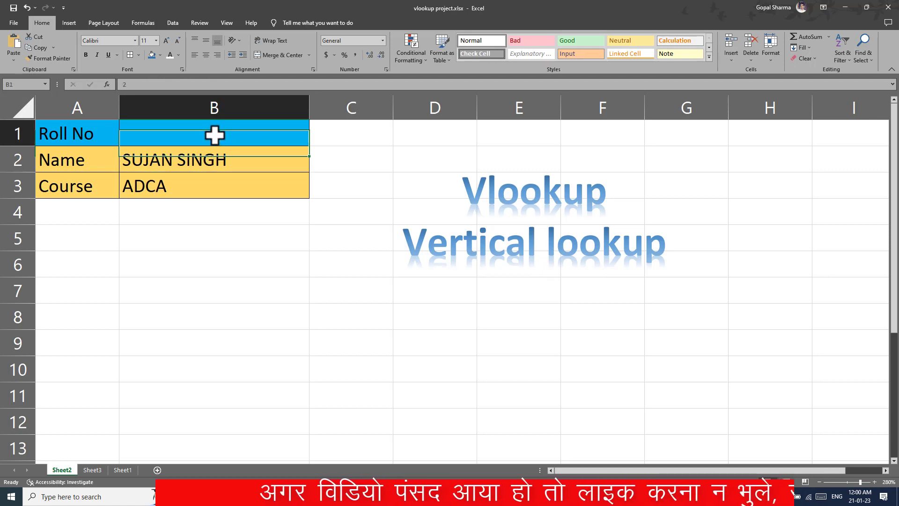
pyautogui.write('10')
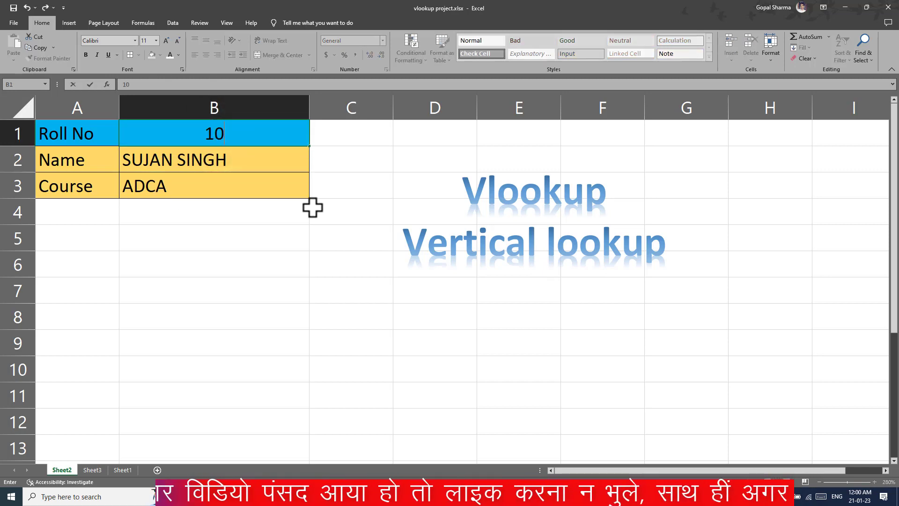
pyautogui.press('Return')
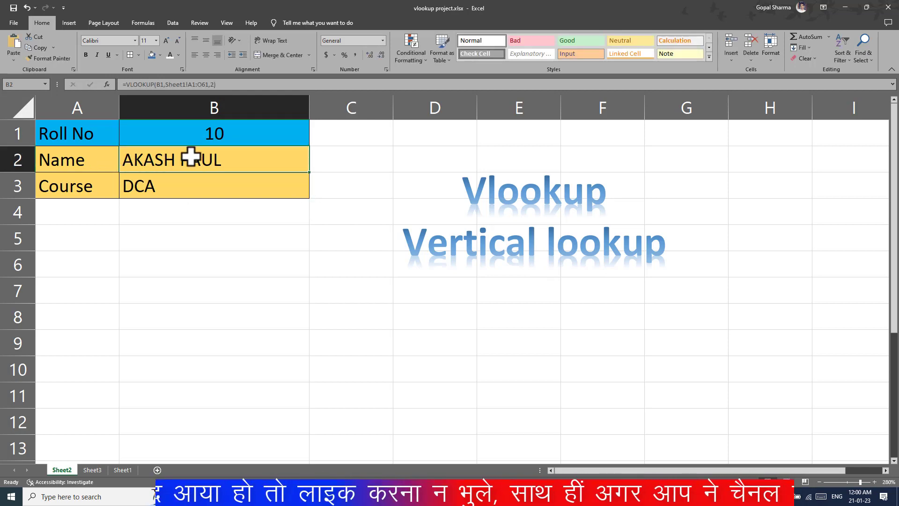
pyautogui.click(215, 133)
pyautogui.write('10')
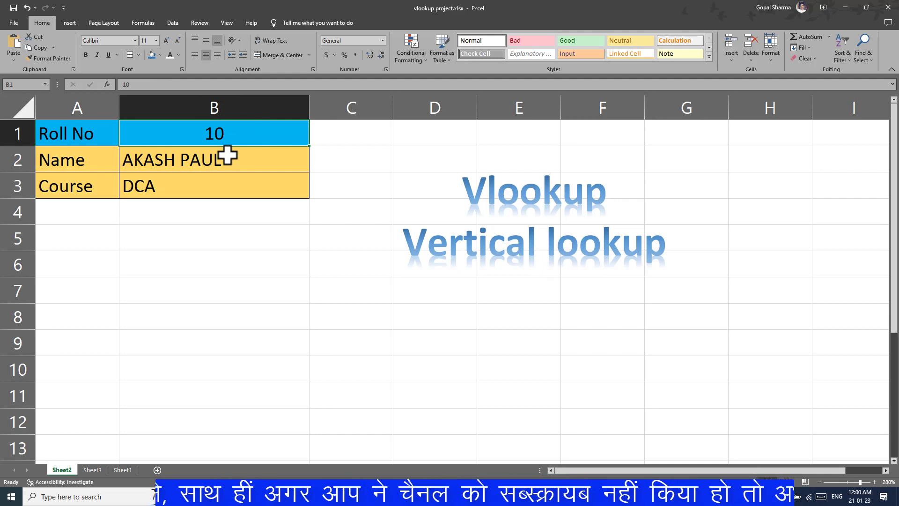
pyautogui.write('3')
pyautogui.press('Return')
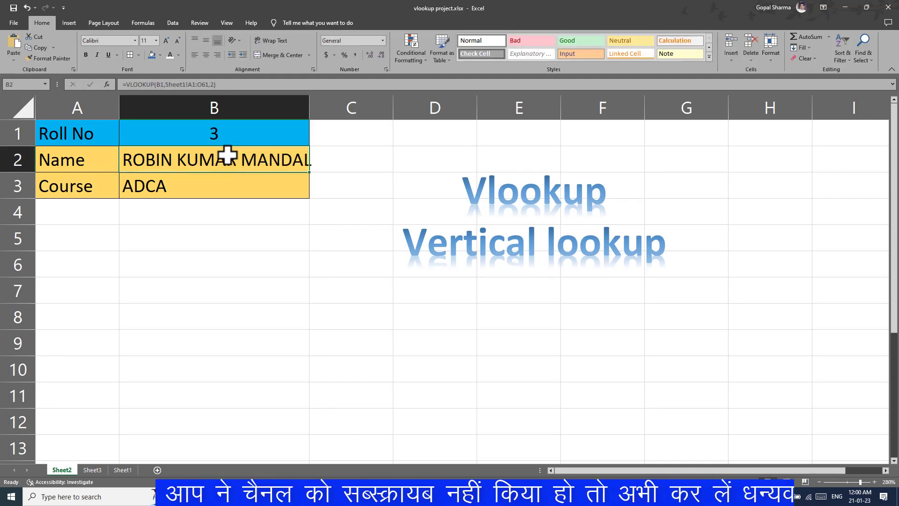
# After checking the student table, enter roll number 1 in B1 of the lookup card.
pyautogui.click(123, 469)
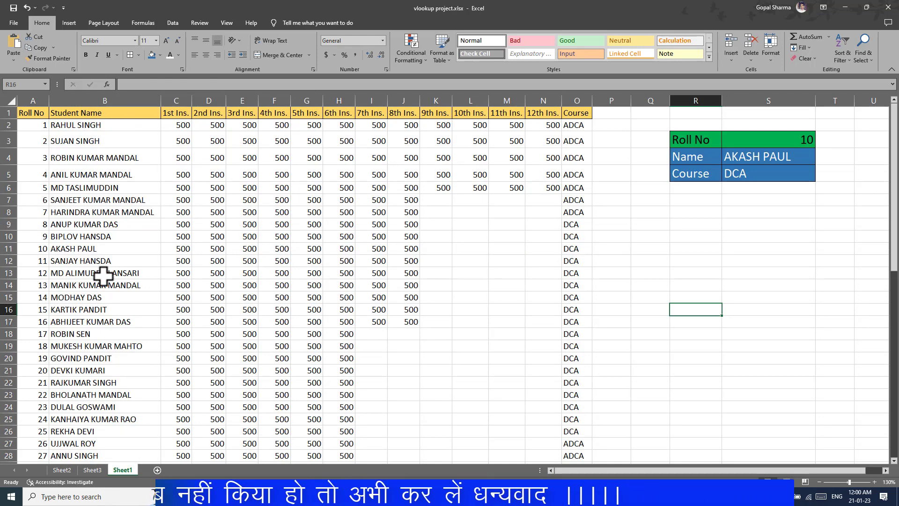
pyautogui.click(62, 470)
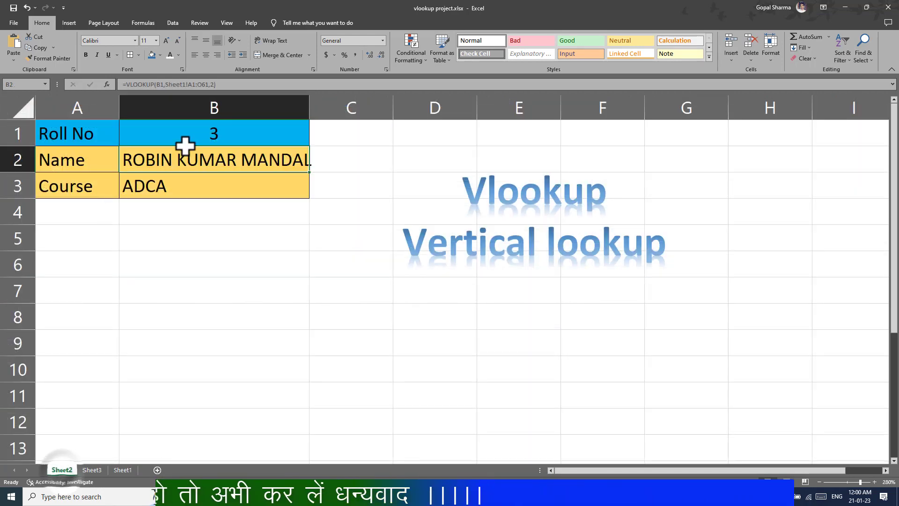
pyautogui.click(219, 135)
pyautogui.write('1')
pyautogui.press('BackSpace')
pyautogui.write('3')
pyautogui.press('BackSpace')
pyautogui.write('1')
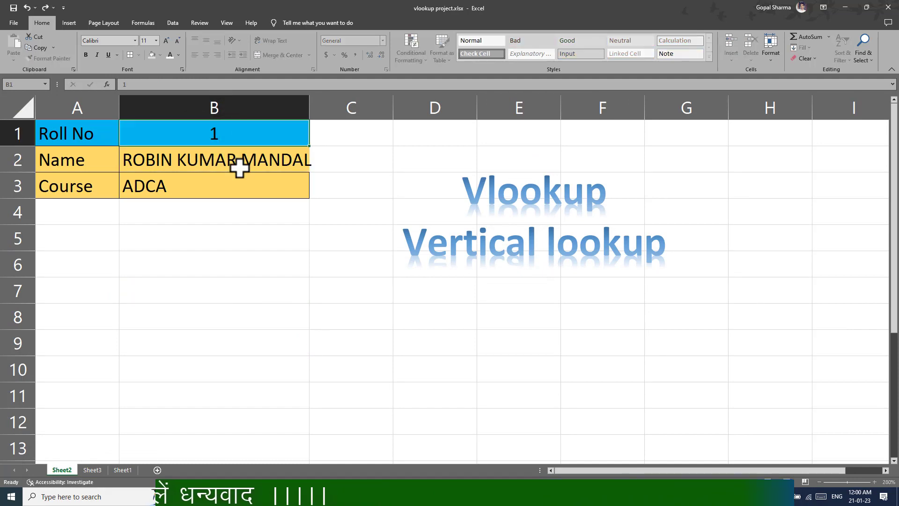
pyautogui.press('Return')
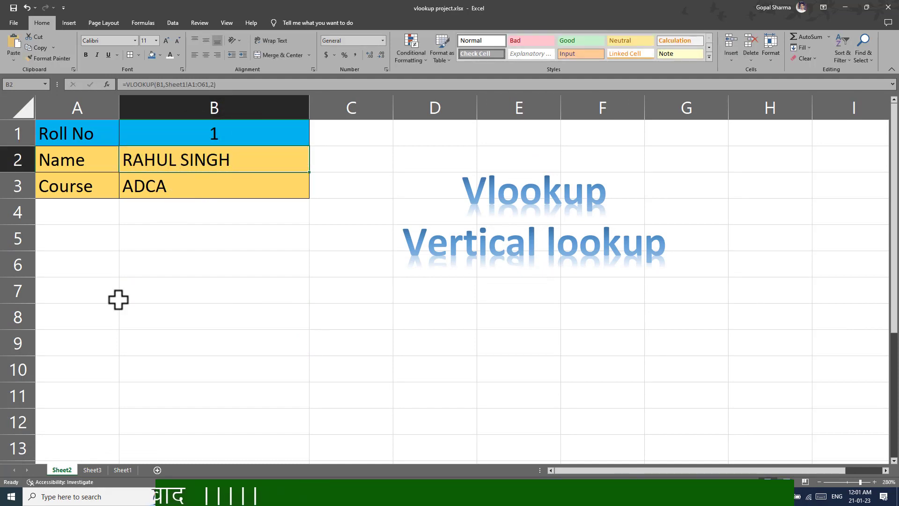
pyautogui.click(123, 470)
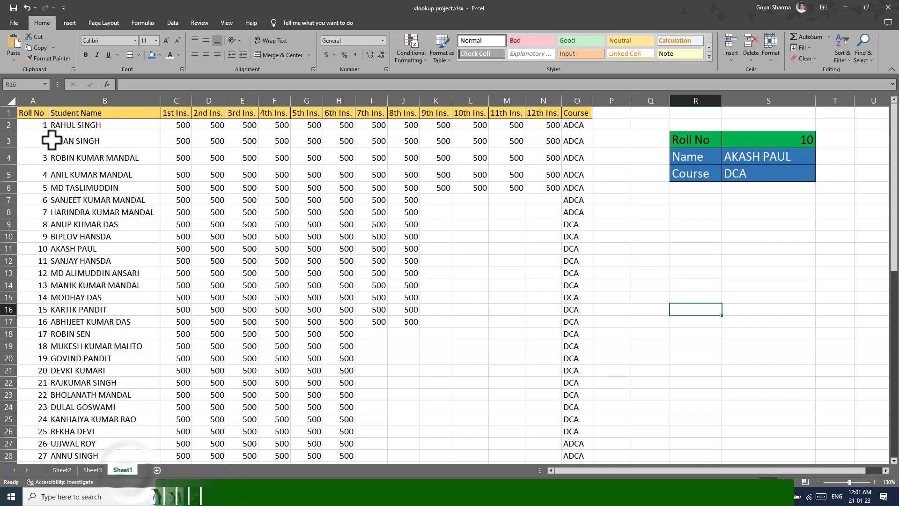
pyautogui.click(85, 124)
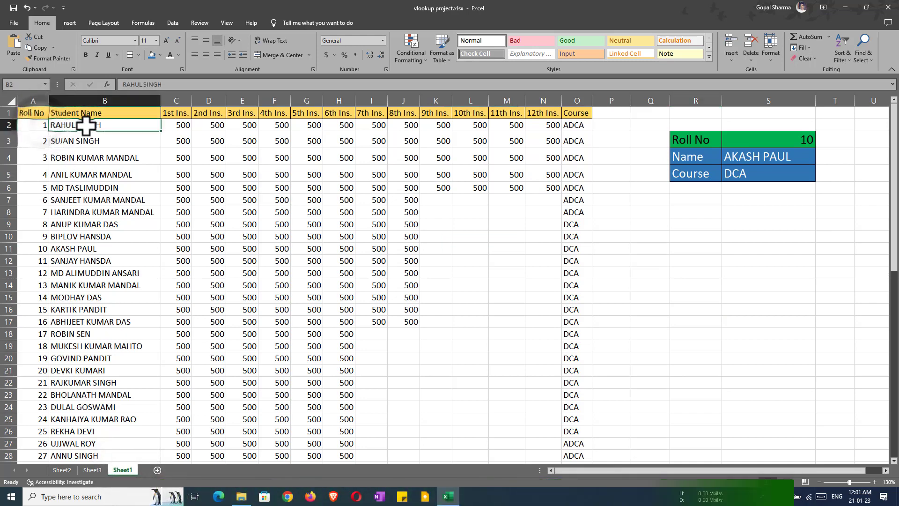
pyautogui.click(576, 125)
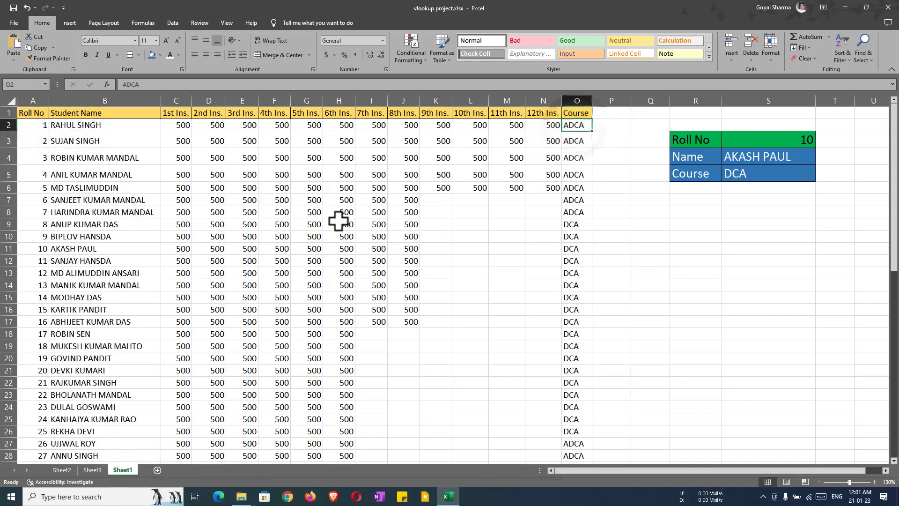
pyautogui.click(62, 470)
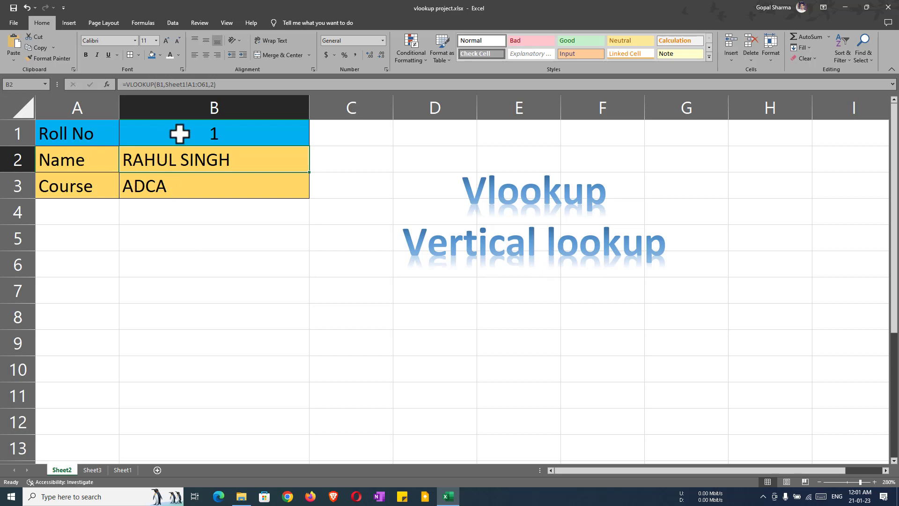
# Delete the Roll No, Name and Course values in B1:B3.
pyautogui.moveTo(180, 133); pyautogui.dragTo(182, 186)
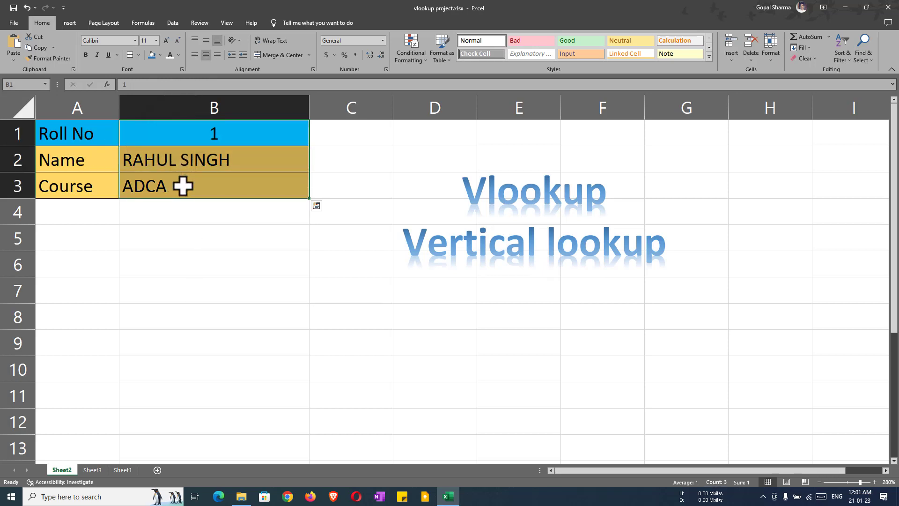
pyautogui.press('Delete')
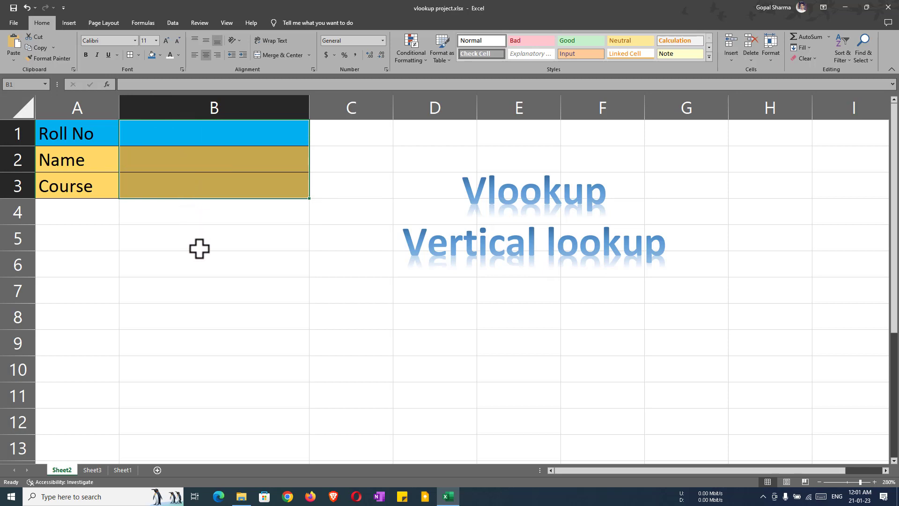
pyautogui.click(198, 245)
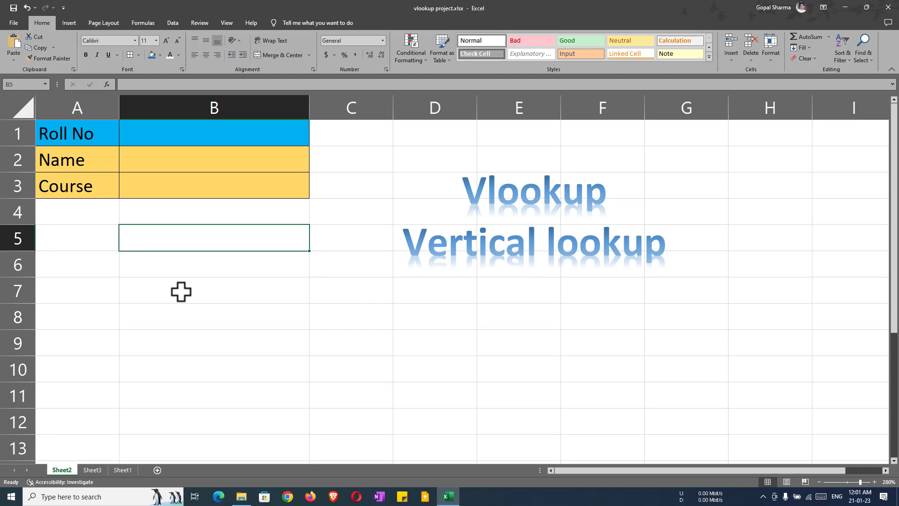
pyautogui.click(122, 470)
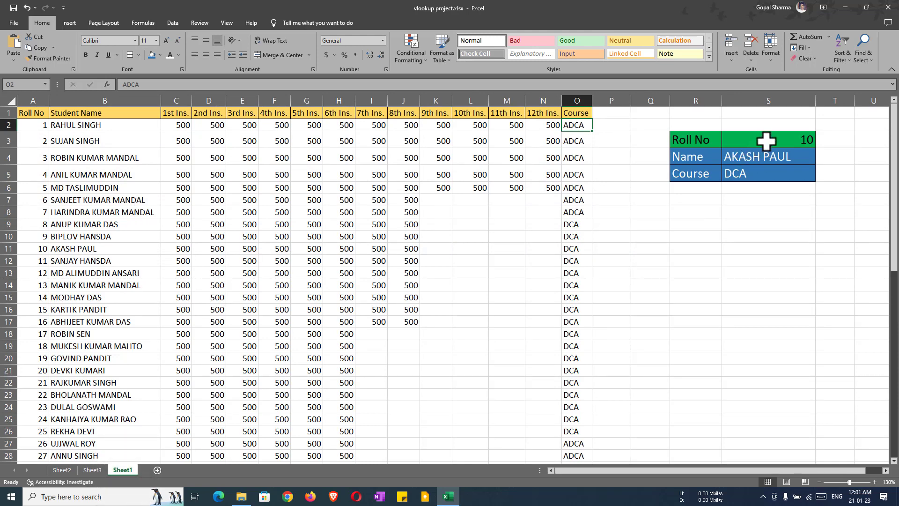
pyautogui.click(766, 141)
pyautogui.write('1')
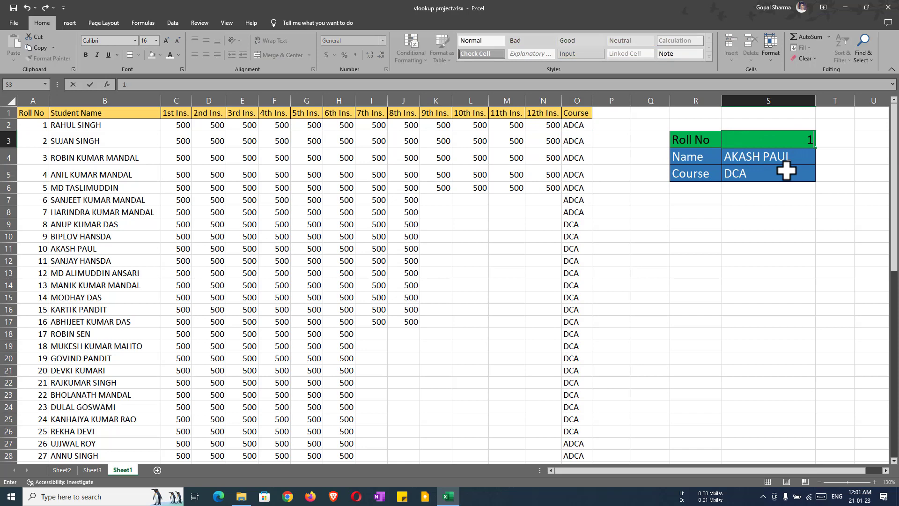
pyautogui.press('Return')
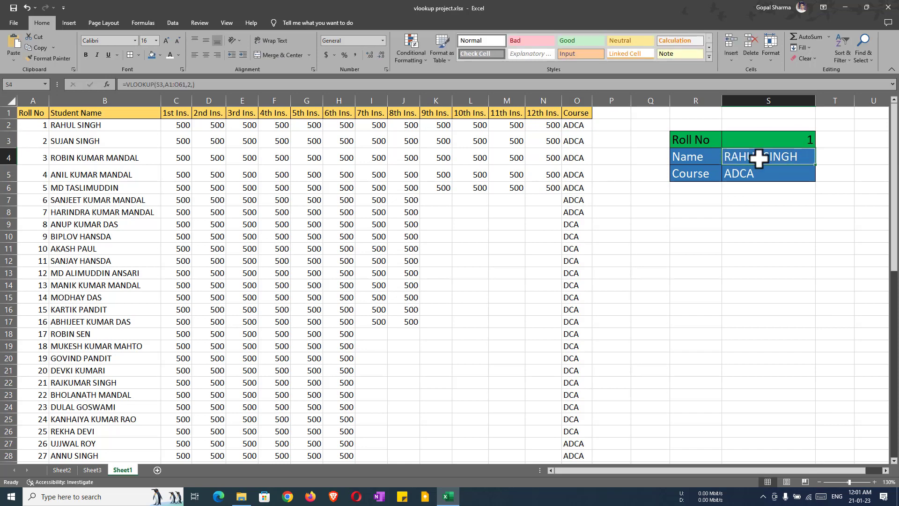
pyautogui.click(62, 470)
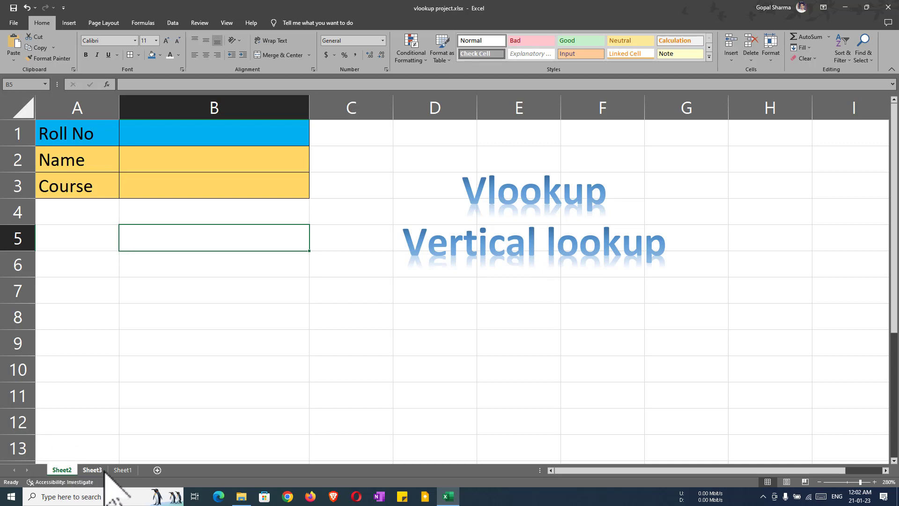
pyautogui.click(122, 470)
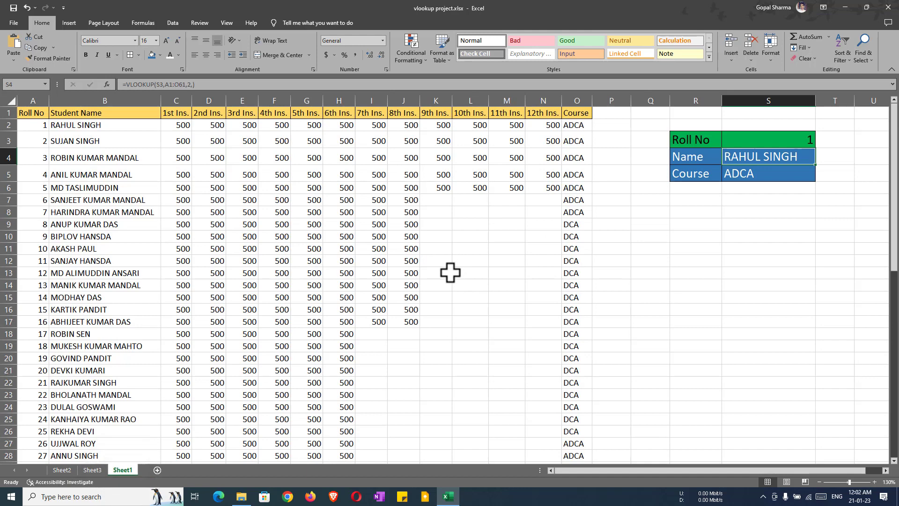
pyautogui.click(61, 469)
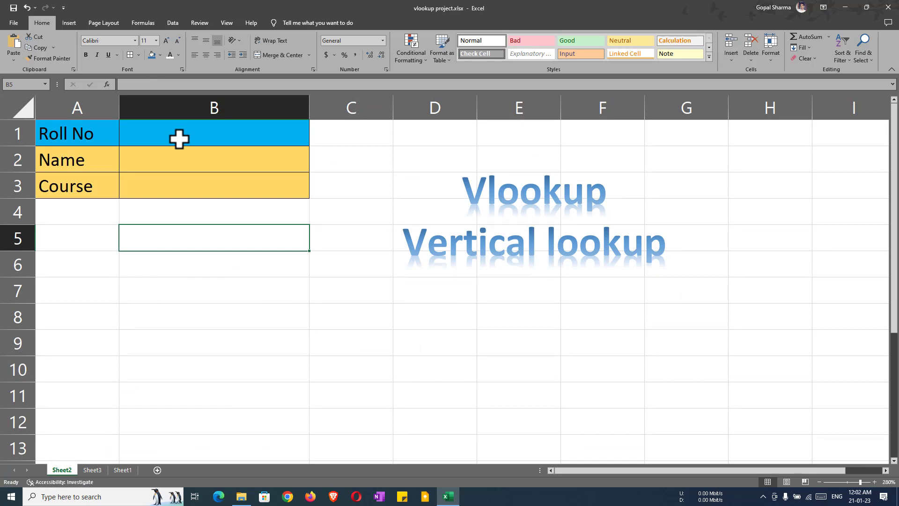
pyautogui.click(176, 133)
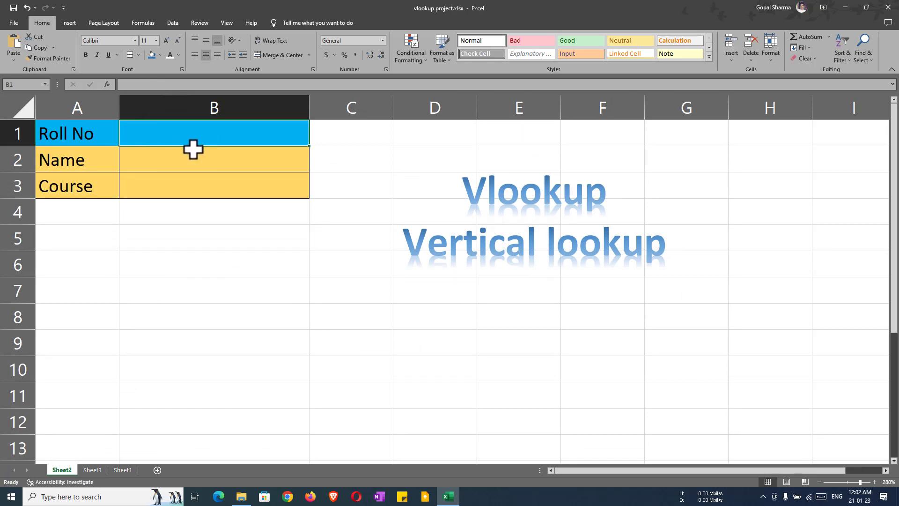
pyautogui.click(170, 161)
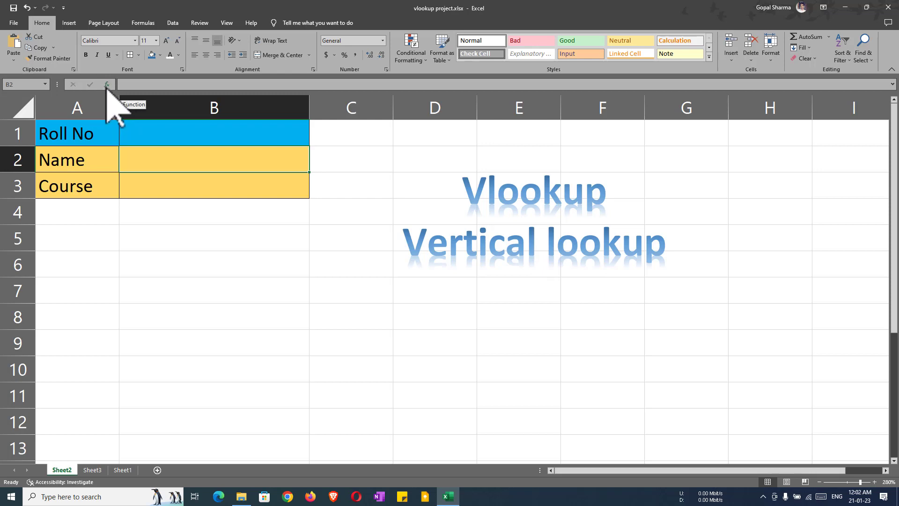
# Insert VLOOKUP into B2 from Formulas > Lookup & Reference, with B1 as Lookup_value.
pyautogui.click(151, 24)
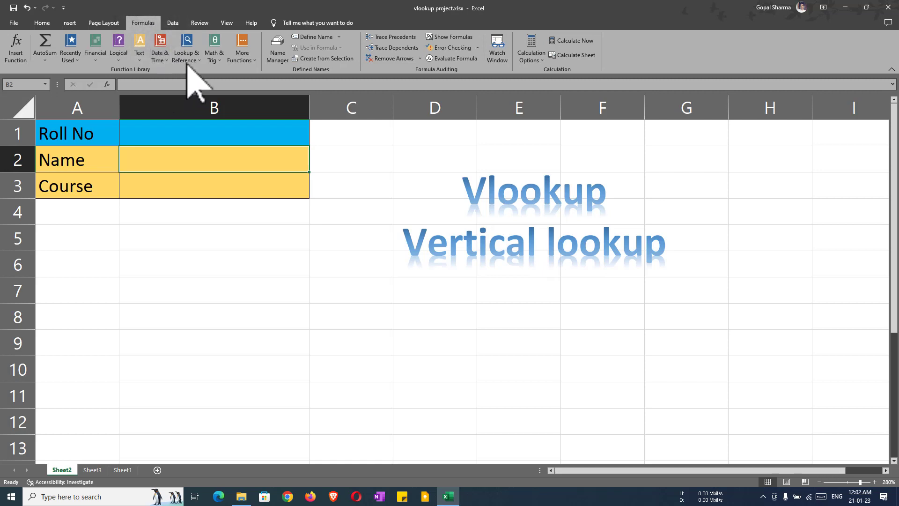
pyautogui.click(187, 56)
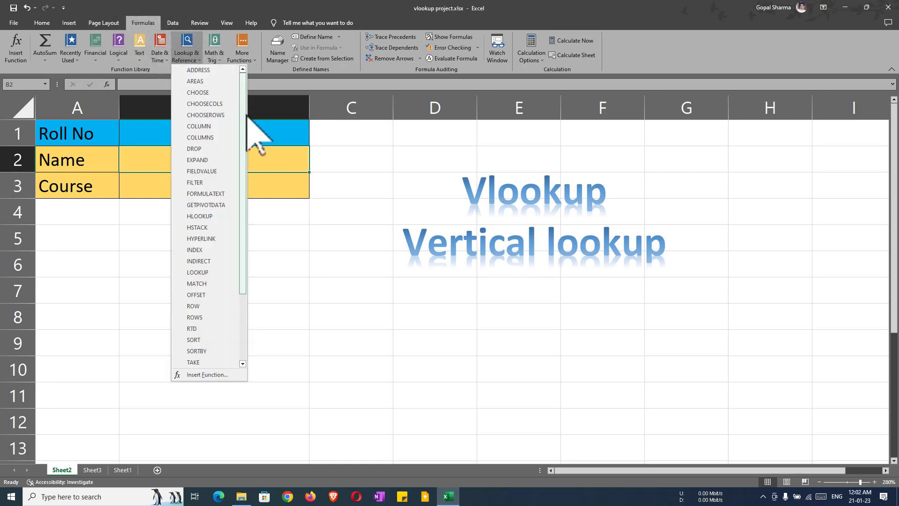
pyautogui.moveTo(242, 122); pyautogui.dragTo(252, 263)
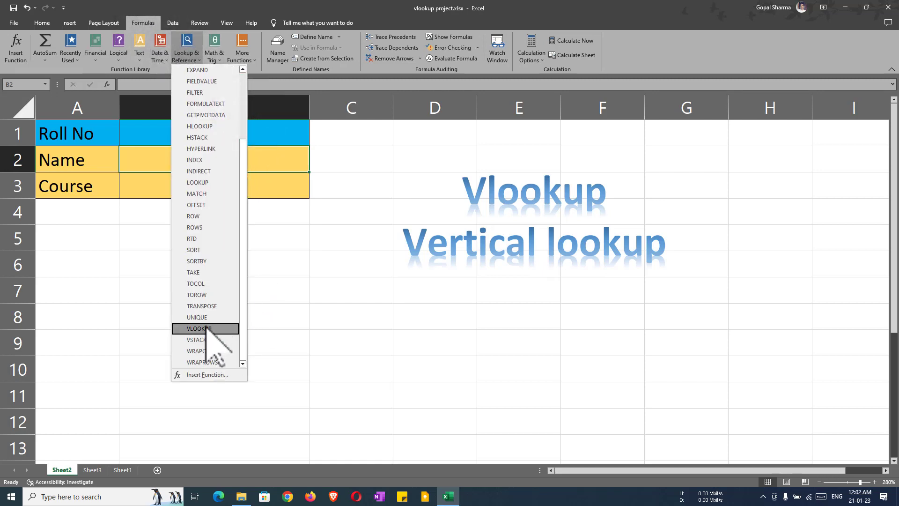
pyautogui.moveTo(198, 328)
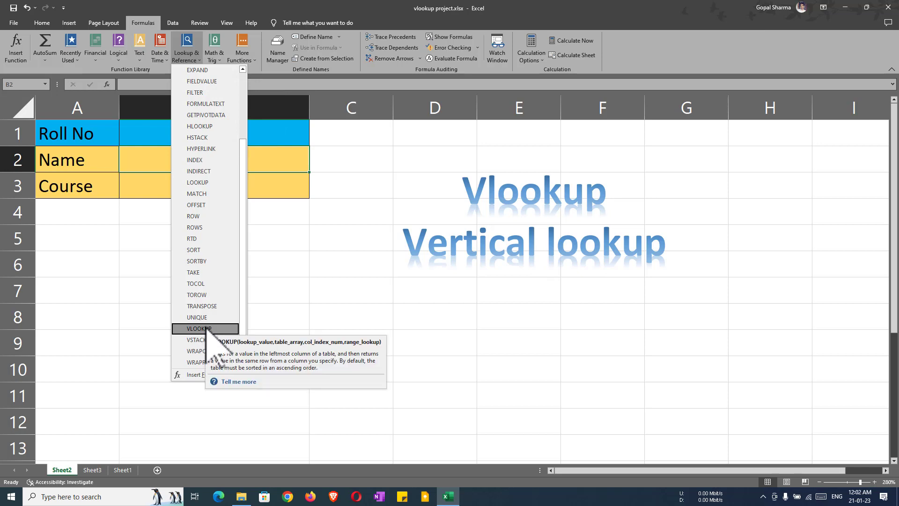
pyautogui.click(207, 329)
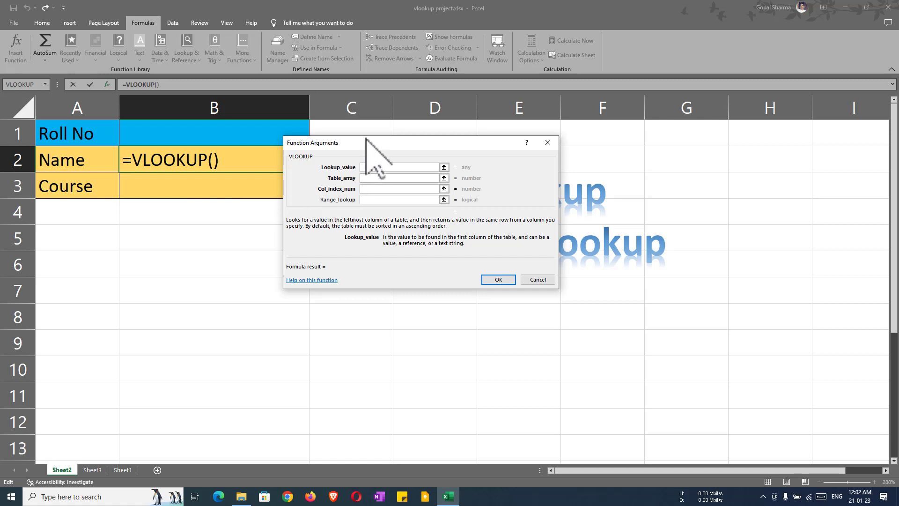
pyautogui.moveTo(367, 141)
pyautogui.mouseDown()
pyautogui.moveTo(268, 203)
pyautogui.moveTo(217, 215)
pyautogui.mouseUp()
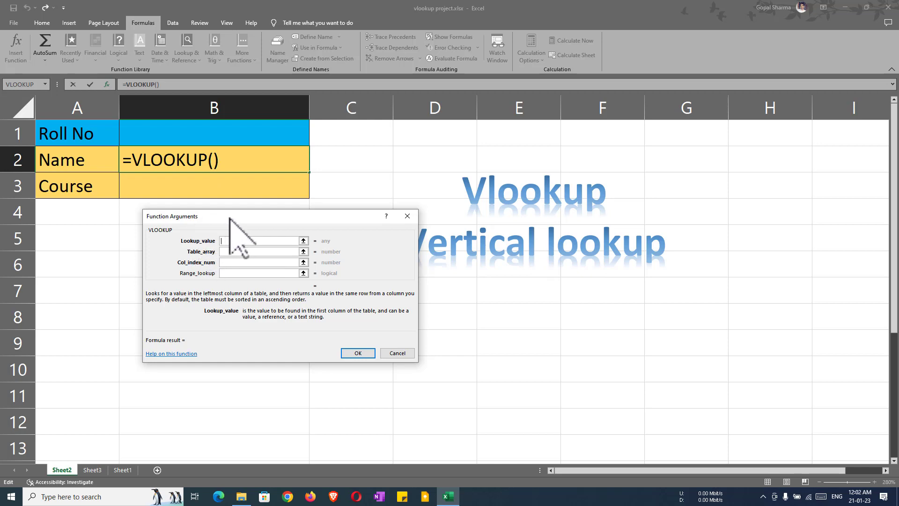
pyautogui.moveTo(242, 217); pyautogui.dragTo(196, 217)
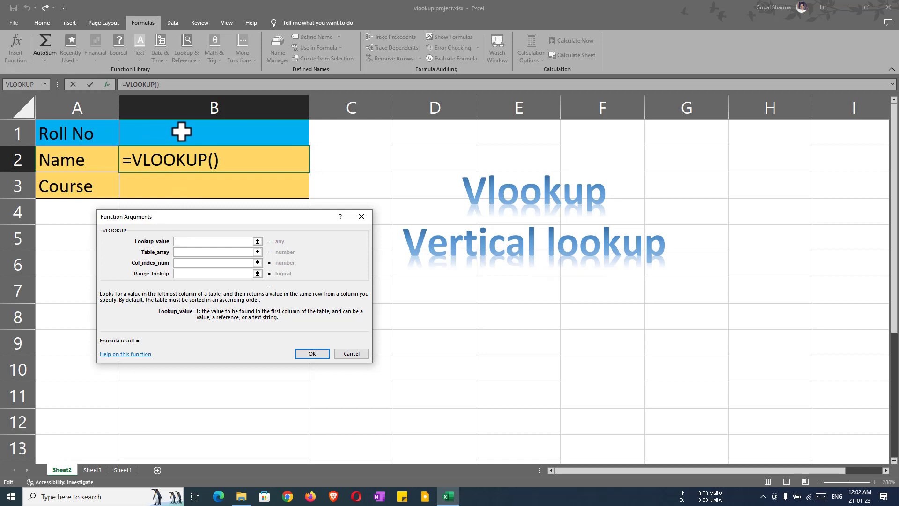
pyautogui.click(182, 132)
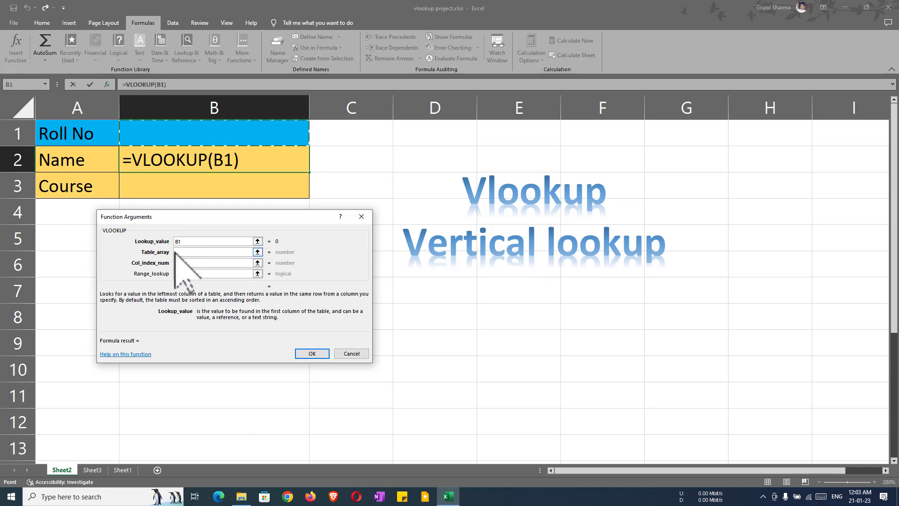
# Set Table_array to Sheet1!A1:O61 by selecting the student table on Sheet1.
pyautogui.click(177, 252)
pyautogui.click(174, 252)
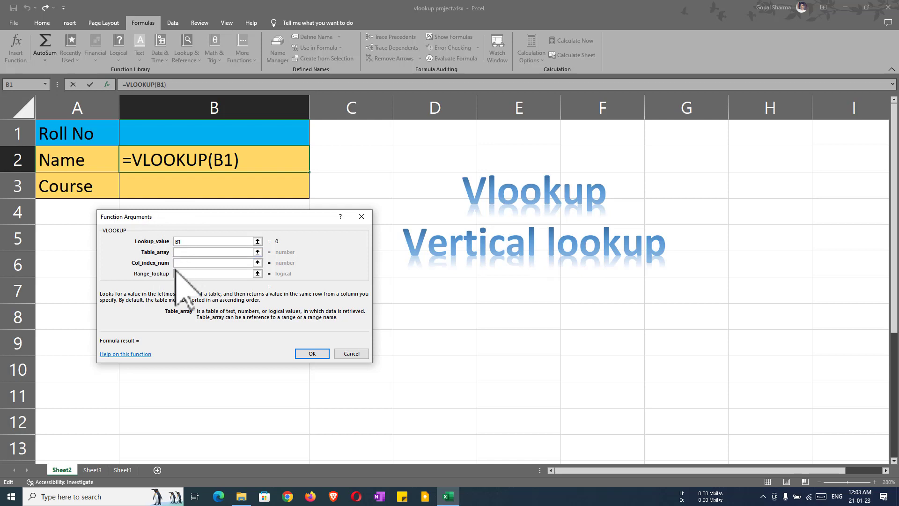
pyautogui.click(123, 469)
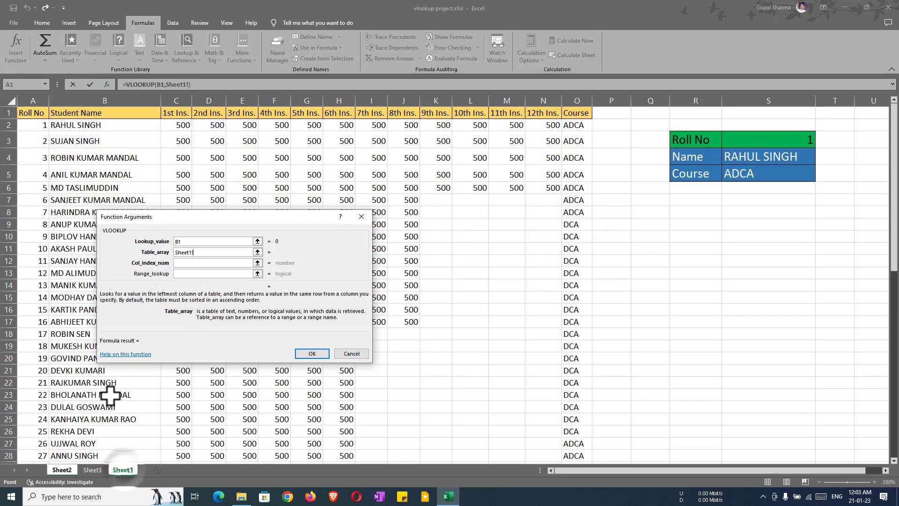
pyautogui.click(40, 113)
pyautogui.moveTo(40, 114)
pyautogui.mouseDown()
pyautogui.moveTo(579, 419)
pyautogui.moveTo(584, 483)
pyautogui.moveTo(576, 424)
pyautogui.mouseUp()
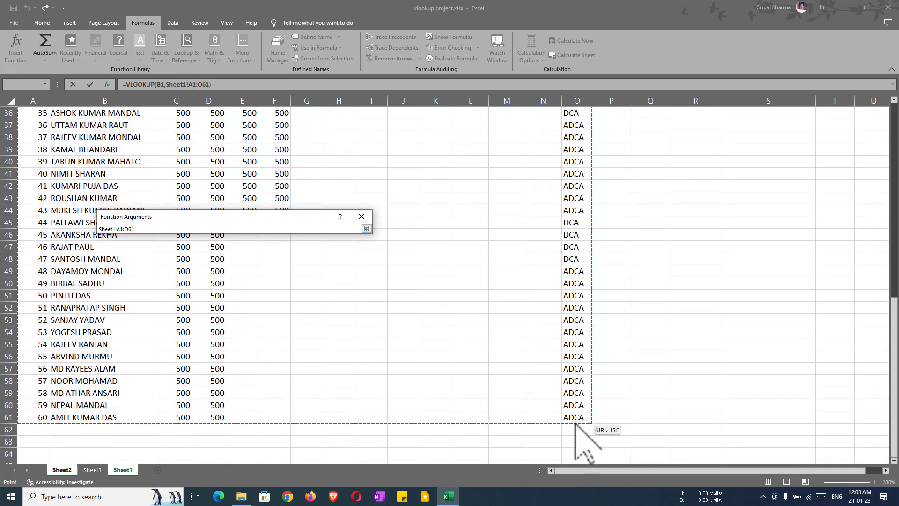
pyautogui.moveTo(575, 424); pyautogui.dragTo(576, 417)
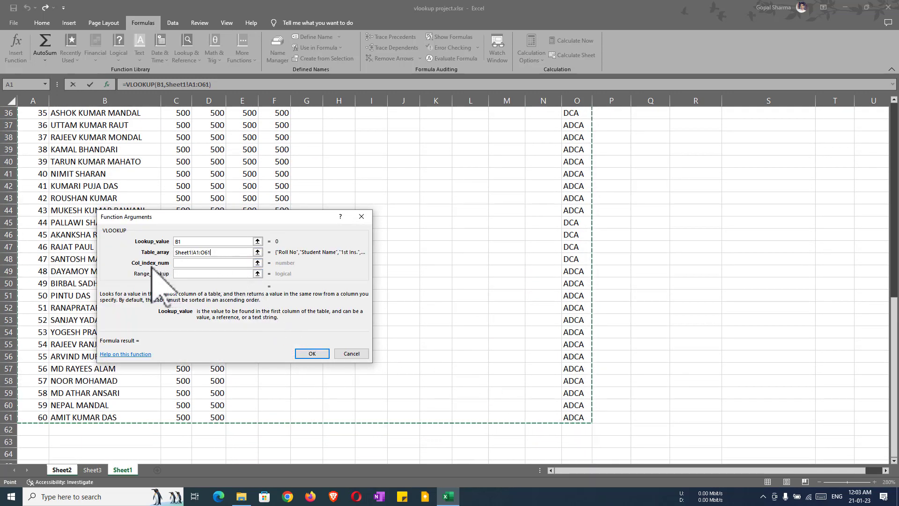
# Set Col_index_num to 2 and confirm the Name formula.
pyautogui.click(181, 263)
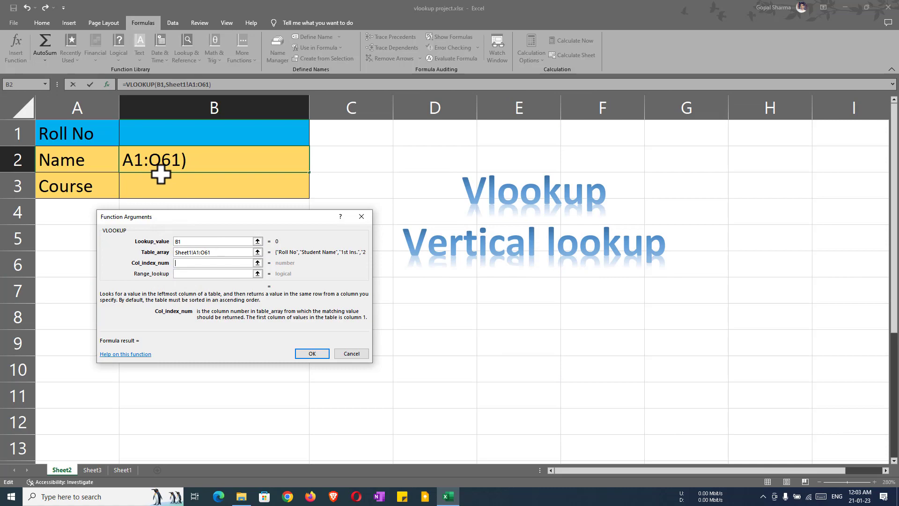
pyautogui.click(127, 471)
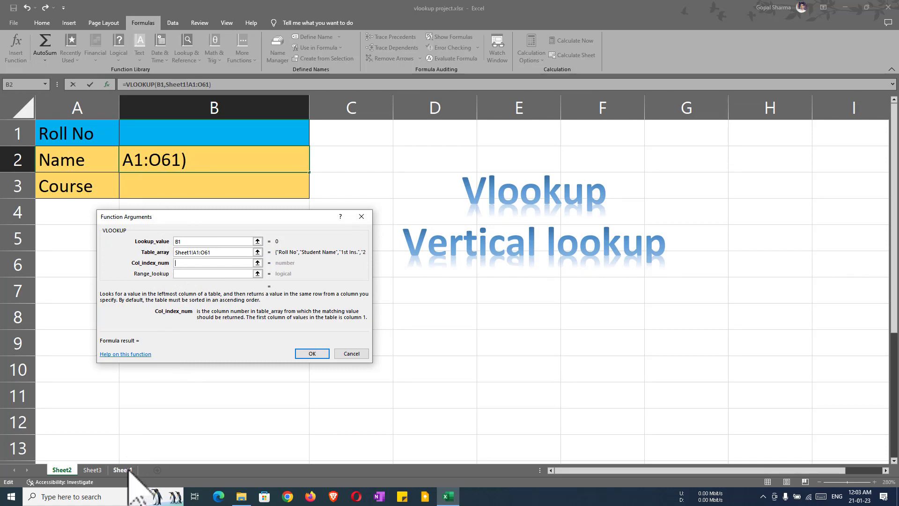
pyautogui.scroll(6, 66, 188)
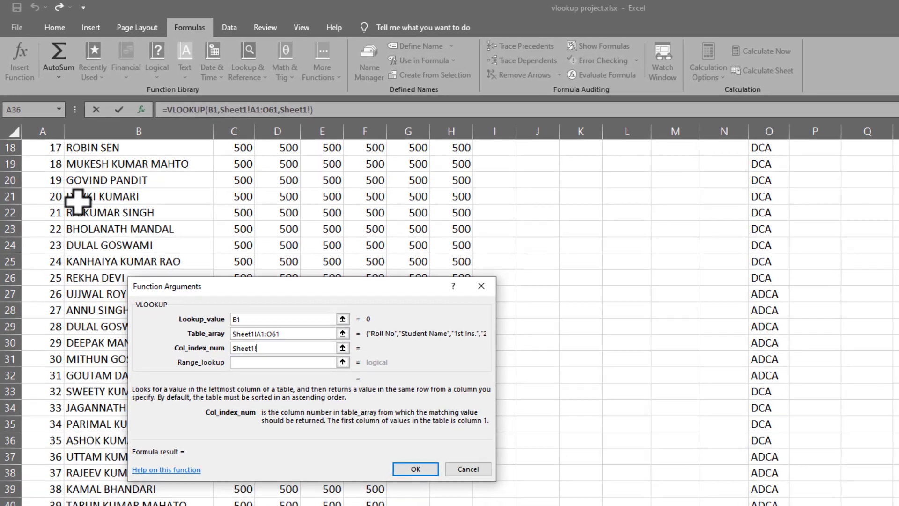
pyautogui.scroll(6, 66, 192)
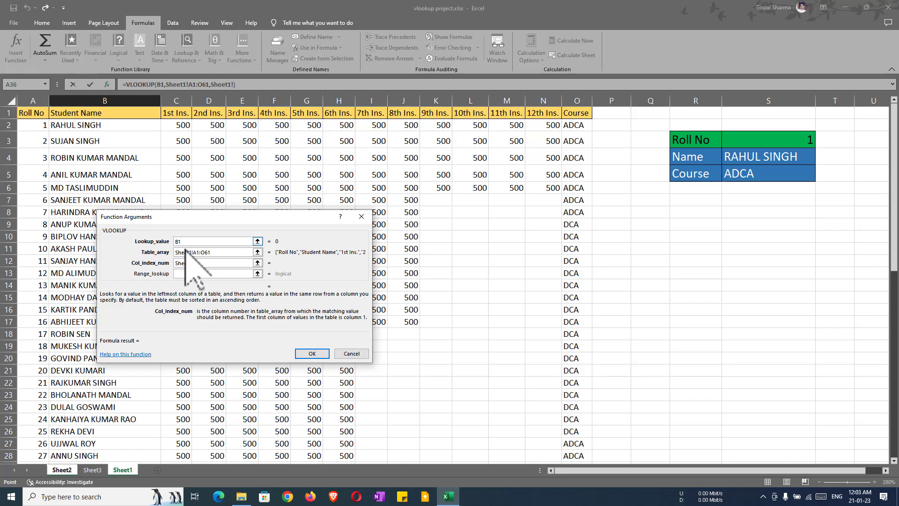
pyautogui.doubleClick(188, 263)
pyautogui.write('2')
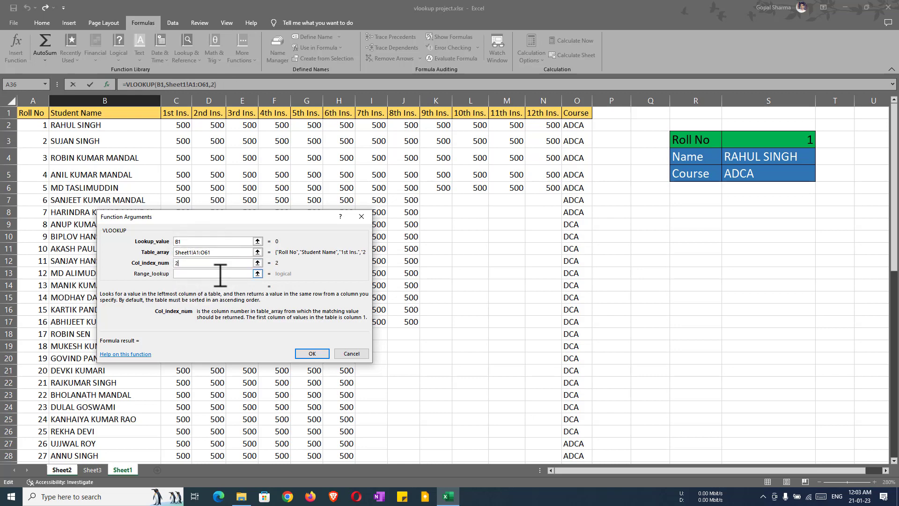
pyautogui.click(311, 353)
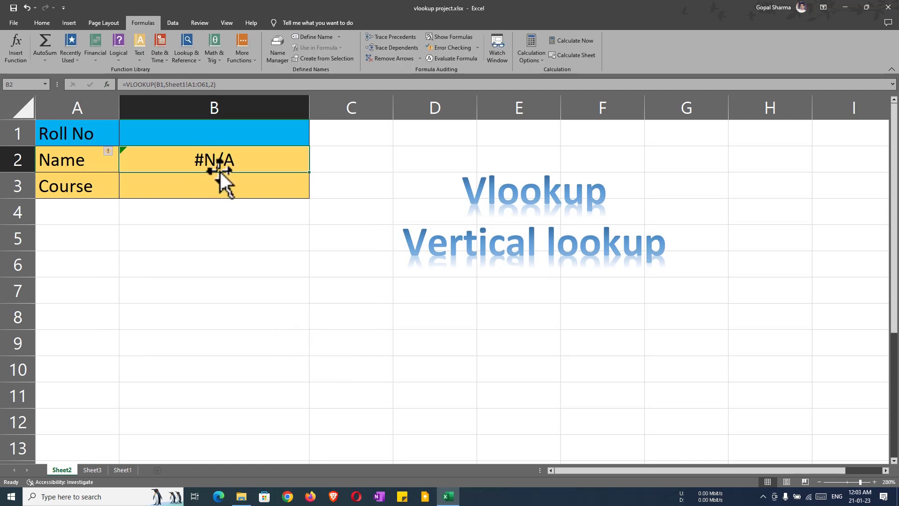
pyautogui.click(177, 132)
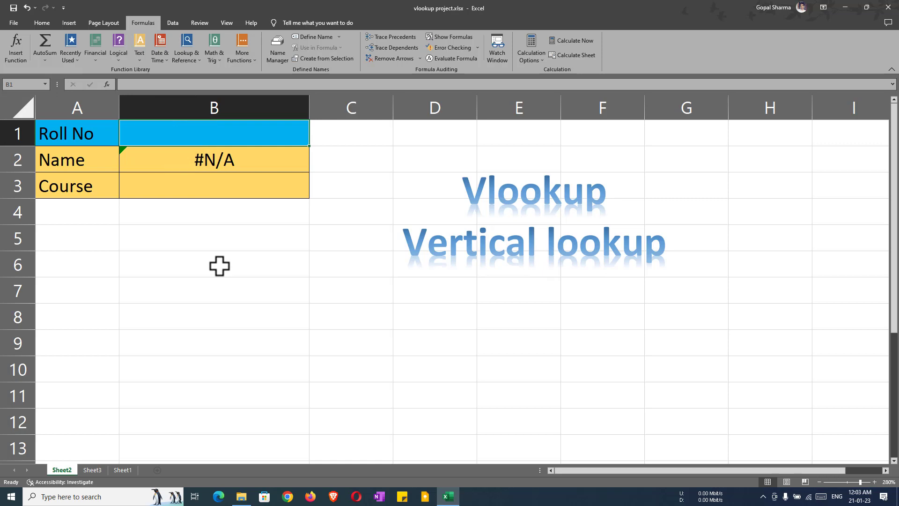
pyautogui.write('56')
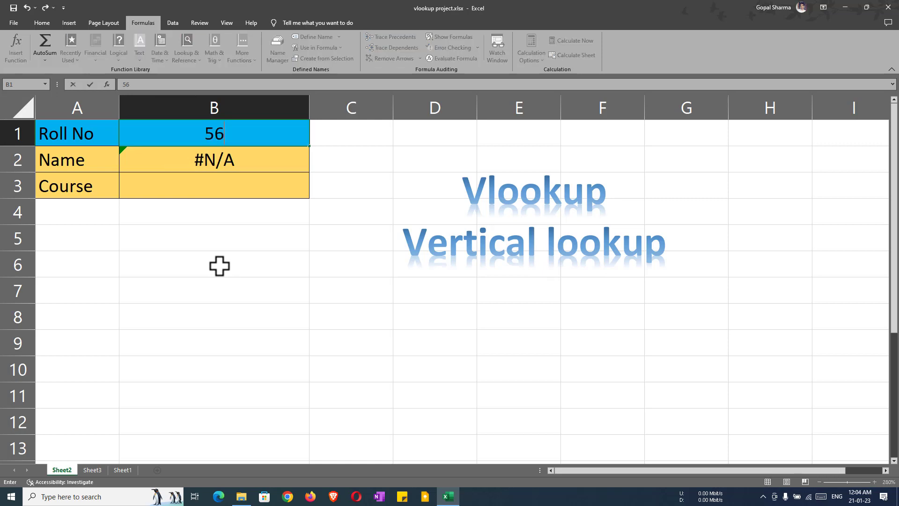
pyautogui.press('Return')
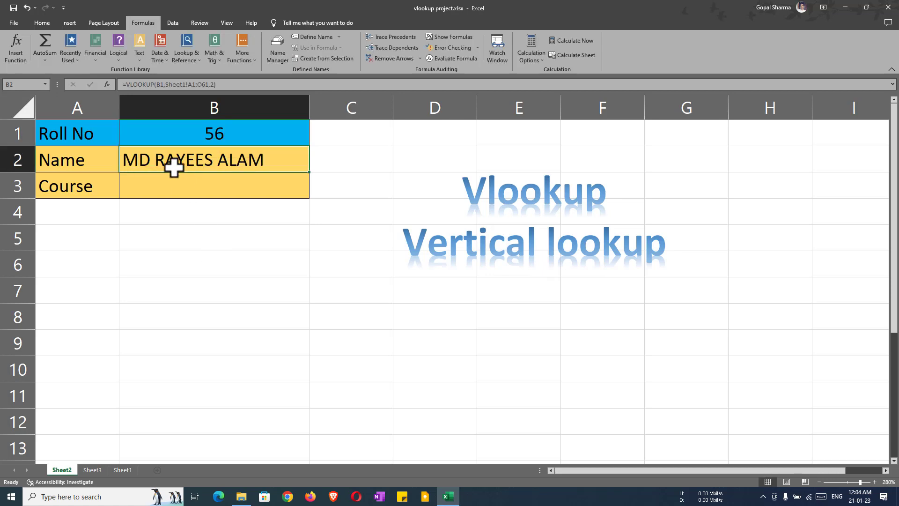
pyautogui.click(202, 137)
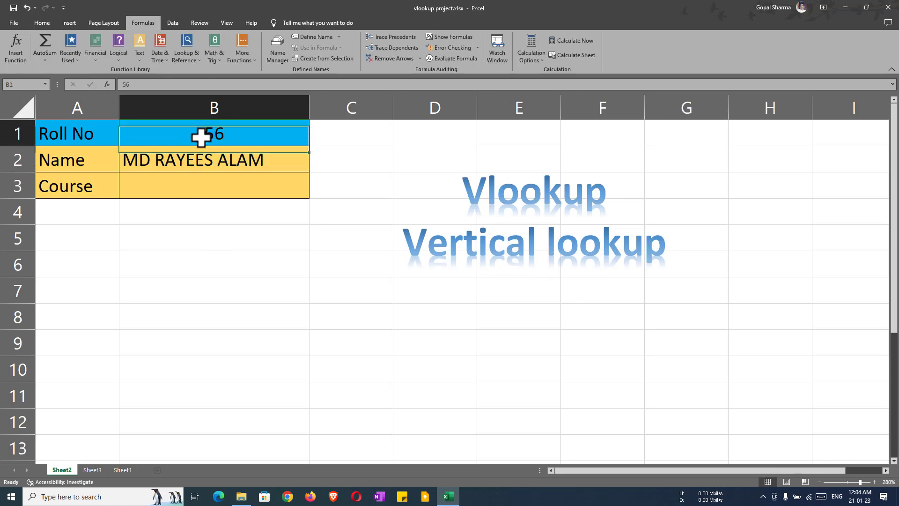
pyautogui.write('1')
pyautogui.press('Return')
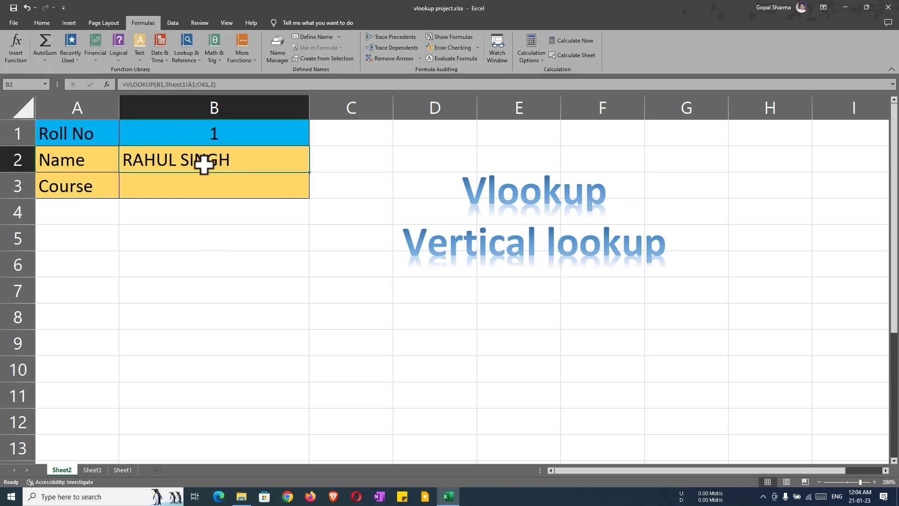
pyautogui.click(181, 186)
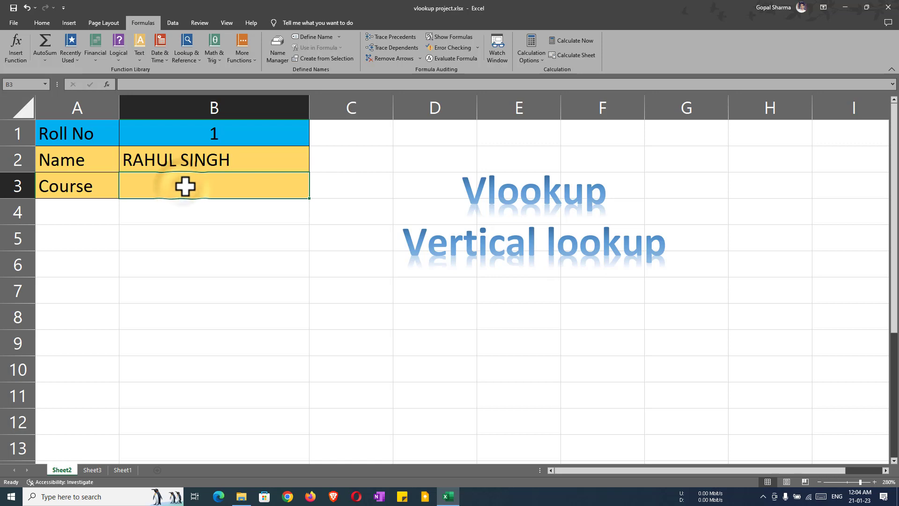
# Insert VLOOKUP into the Course cell B3 with B1 as Lookup_value.
pyautogui.click(26, 53)
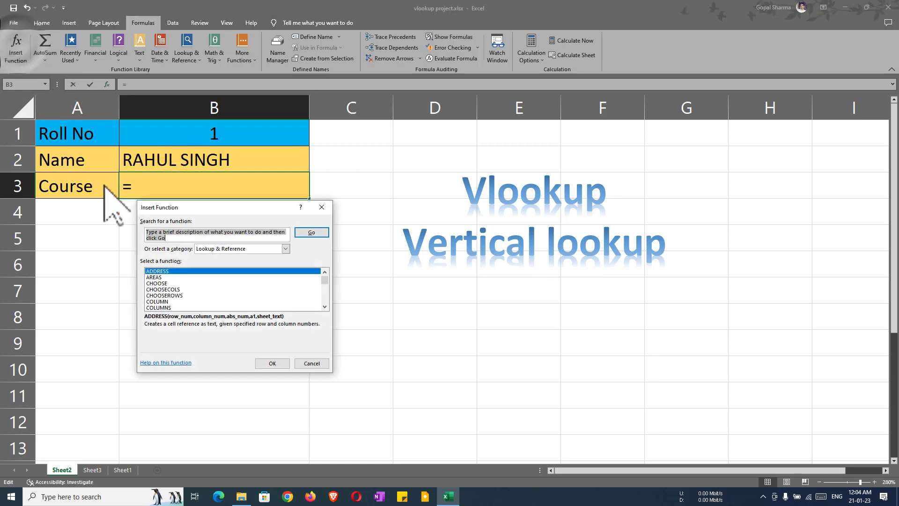
pyautogui.scroll(-3, 205, 281)
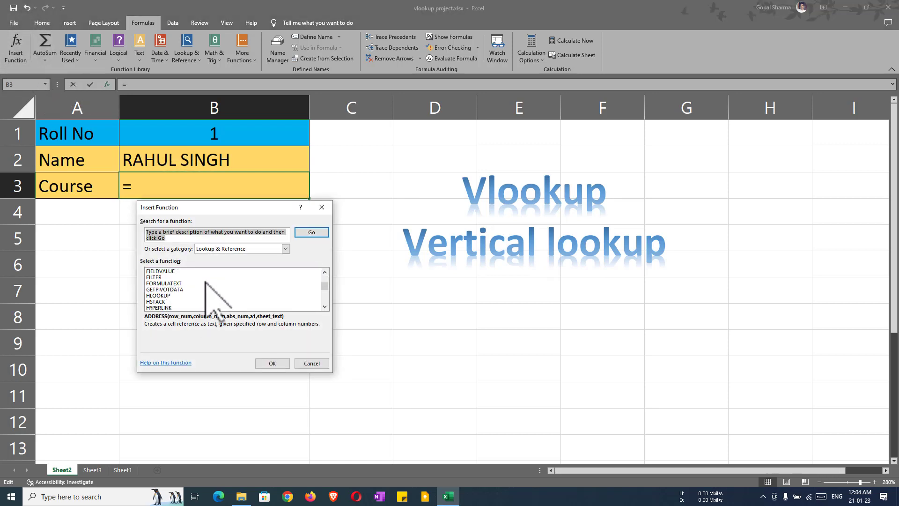
pyautogui.scroll(-3, 206, 279)
pyautogui.scroll(-3, 208, 279)
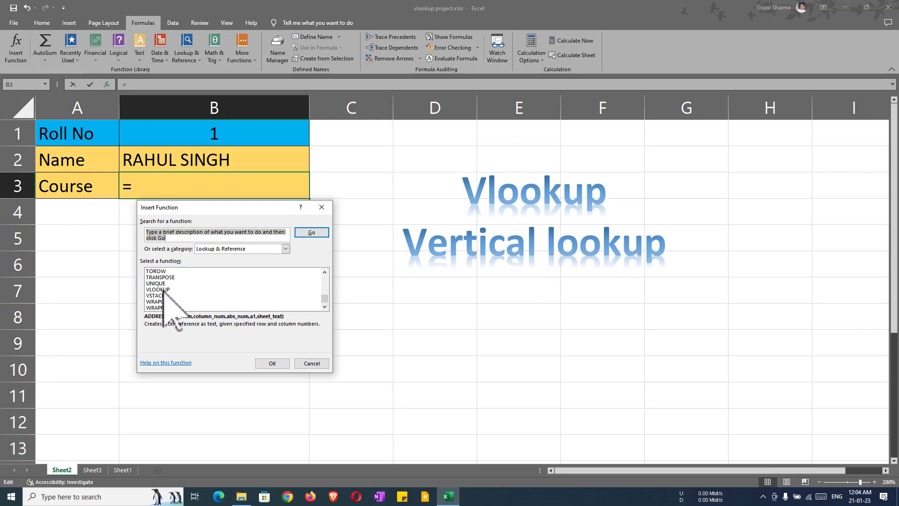
pyautogui.click(159, 289)
pyautogui.click(273, 363)
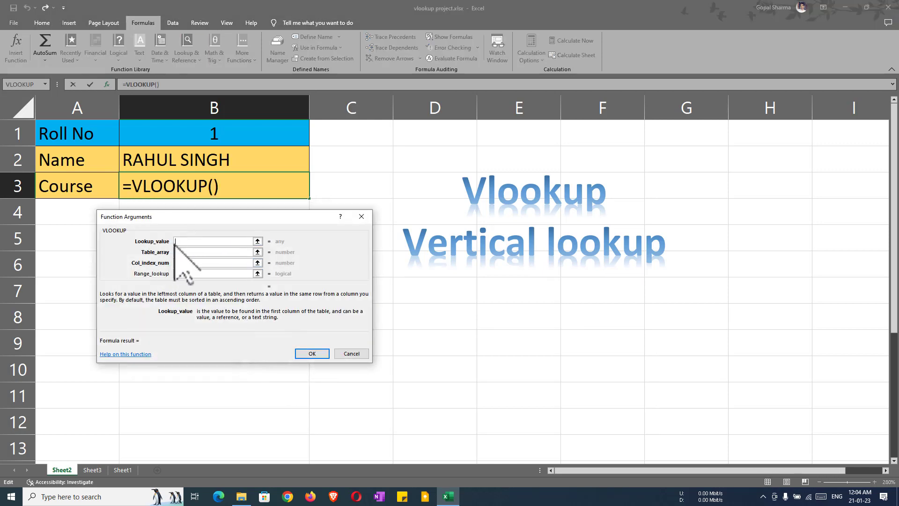
pyautogui.click(194, 133)
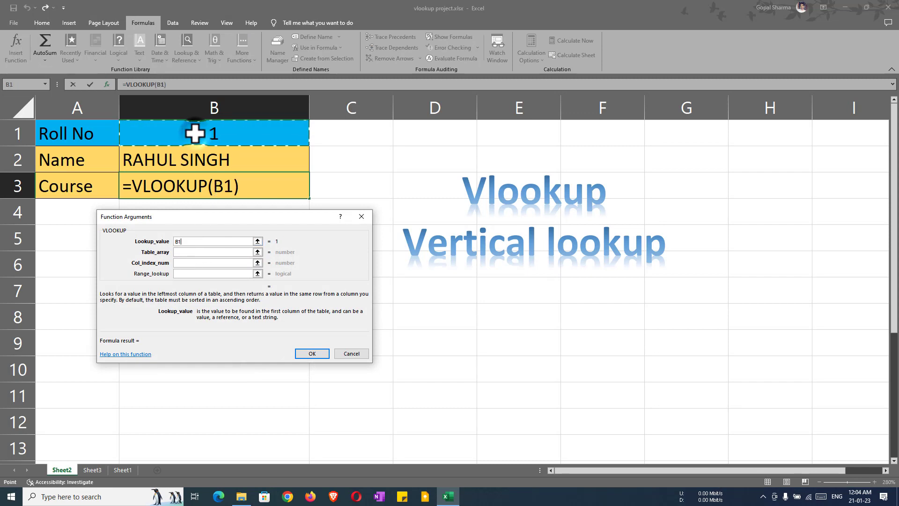
# Set Table_array to Sheet1!A1:O61 and Col_index_num to 15, then confirm the formula.
pyautogui.click(187, 252)
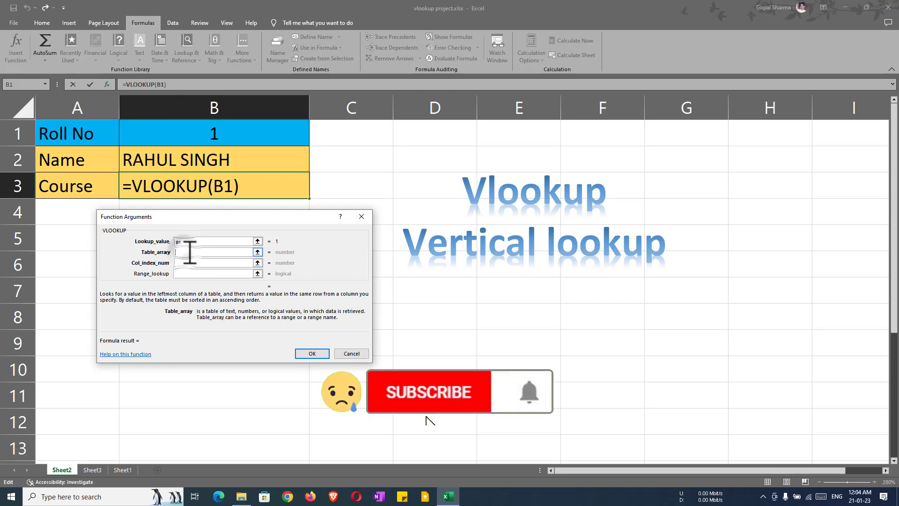
pyautogui.click(125, 471)
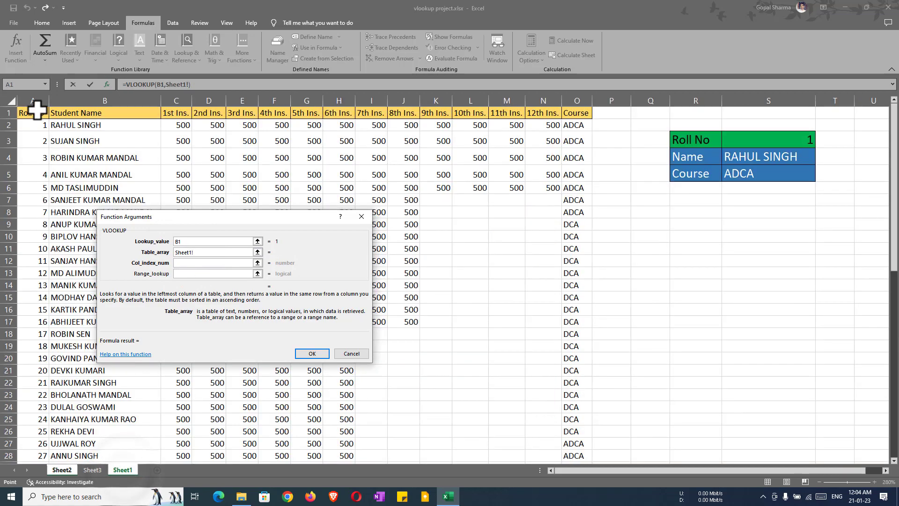
pyautogui.moveTo(39, 109)
pyautogui.mouseDown()
pyautogui.moveTo(570, 501)
pyautogui.moveTo(573, 403)
pyautogui.mouseUp()
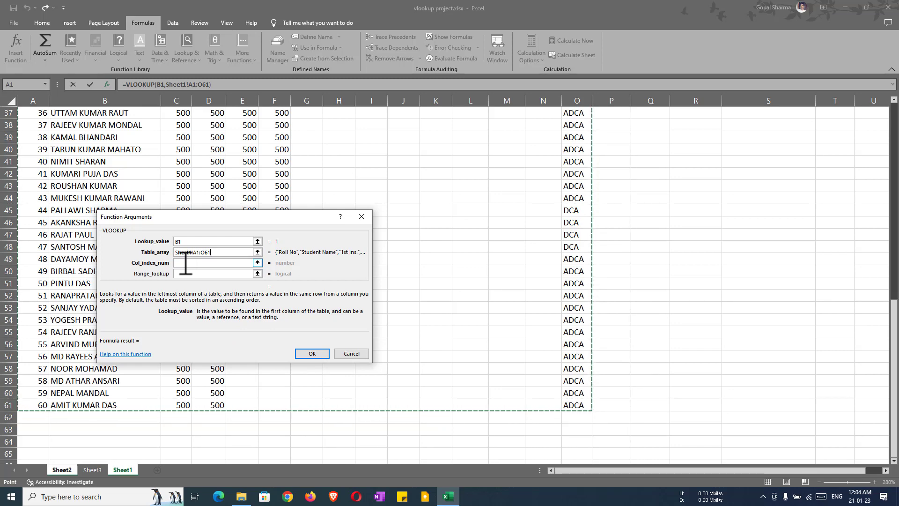
pyautogui.click(186, 263)
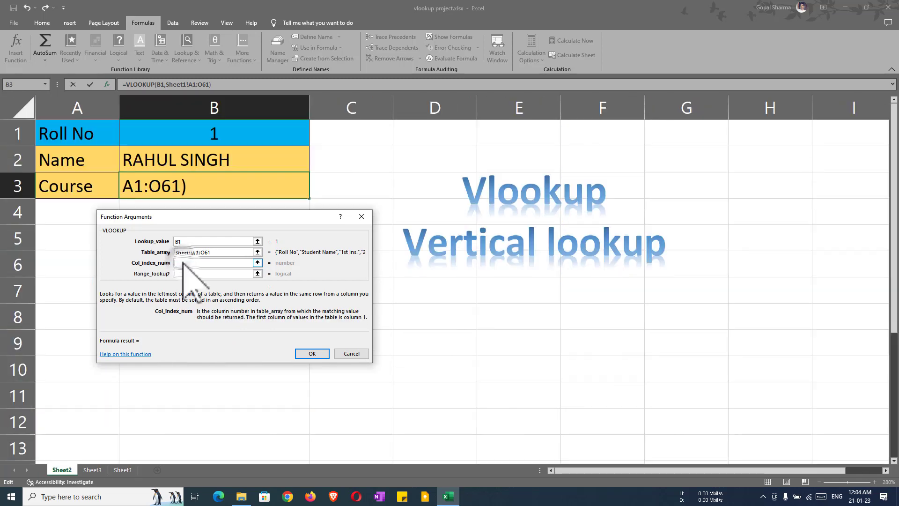
pyautogui.click(124, 470)
pyautogui.scroll(6, 547, 190)
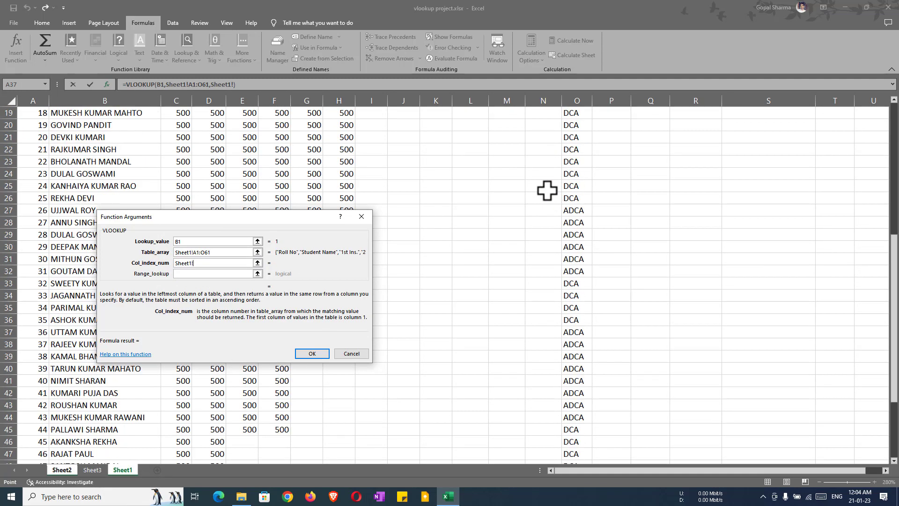
pyautogui.scroll(6, 546, 189)
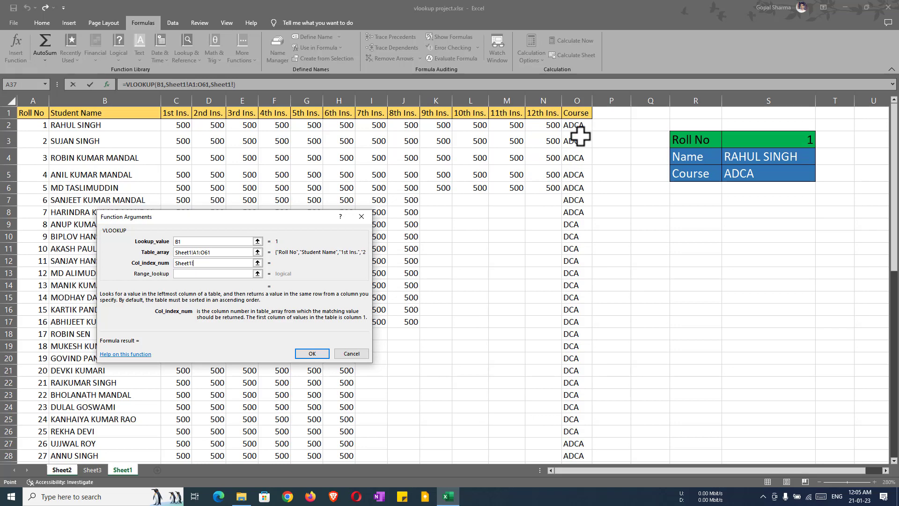
pyautogui.doubleClick(197, 264)
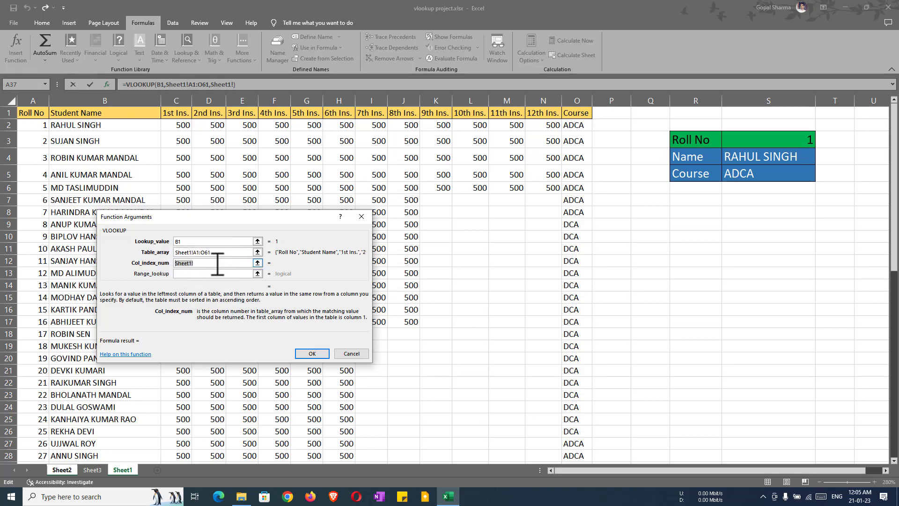
pyautogui.write('15')
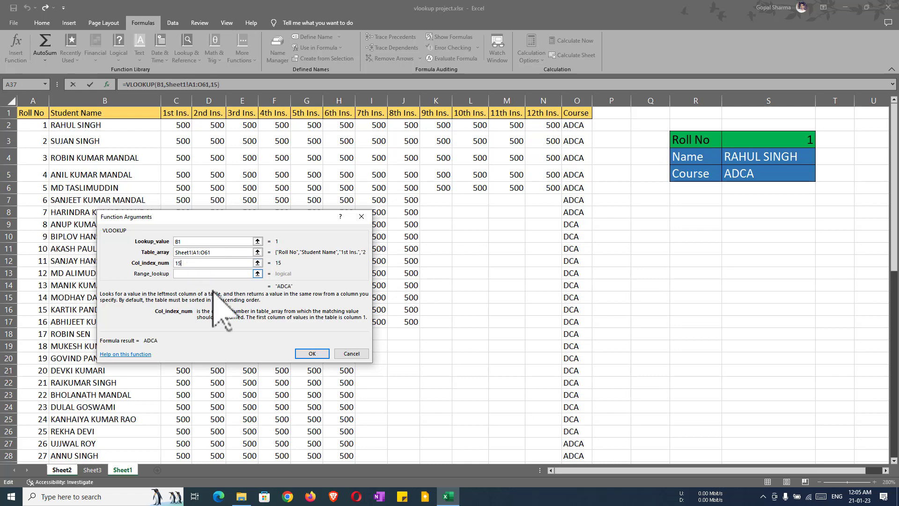
pyautogui.click(312, 354)
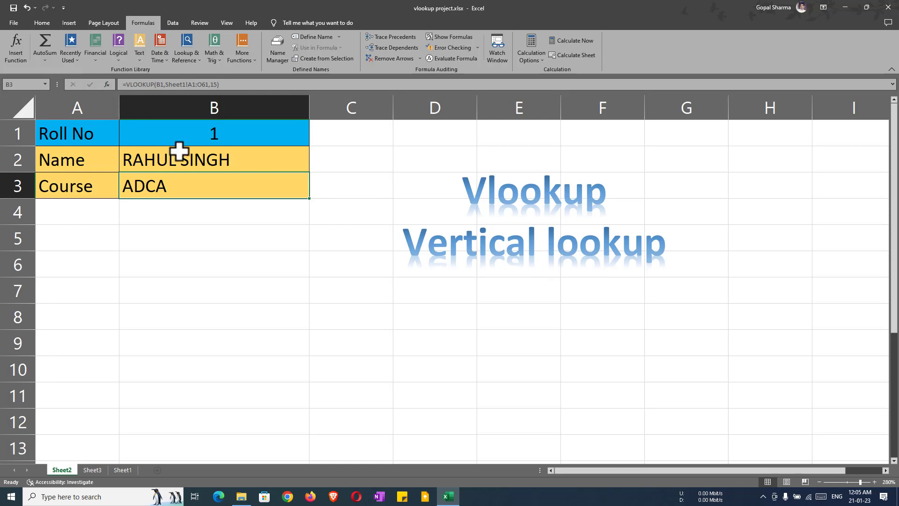
pyautogui.click(210, 135)
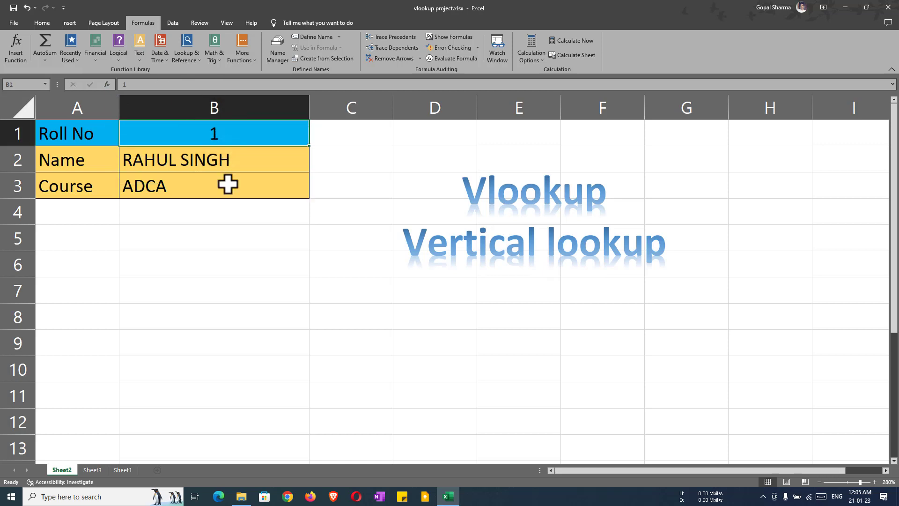
pyautogui.write('4')
pyautogui.press('Return')
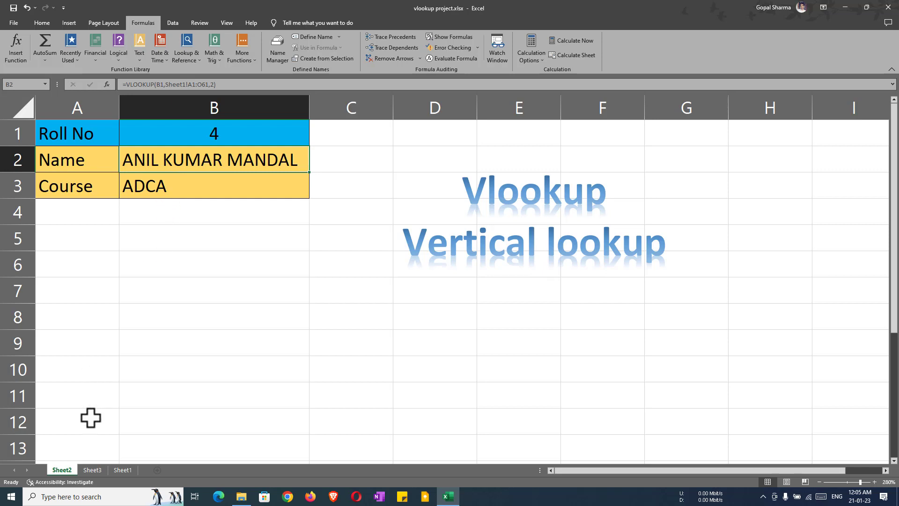
# On Sheet3's fee card, enter roll 1 then roll 56, and check the 1000.00 total in B16.
pyautogui.click(92, 470)
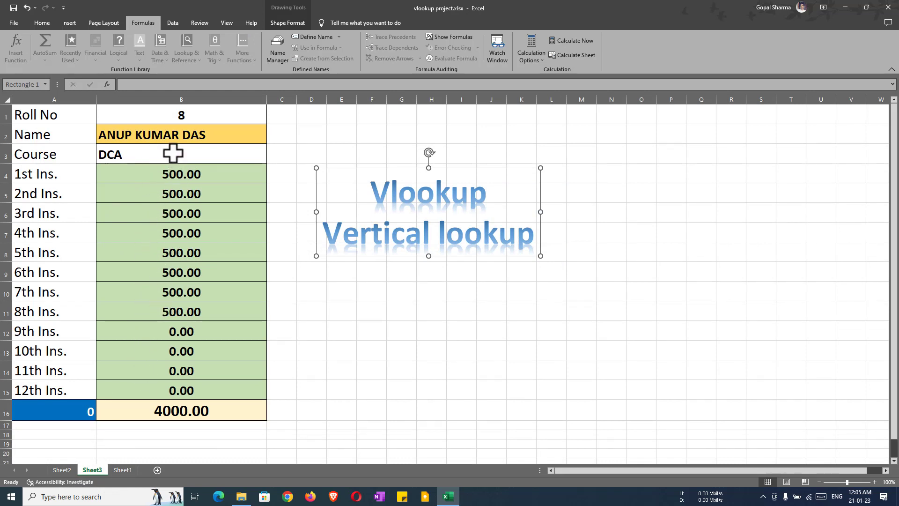
pyautogui.click(184, 117)
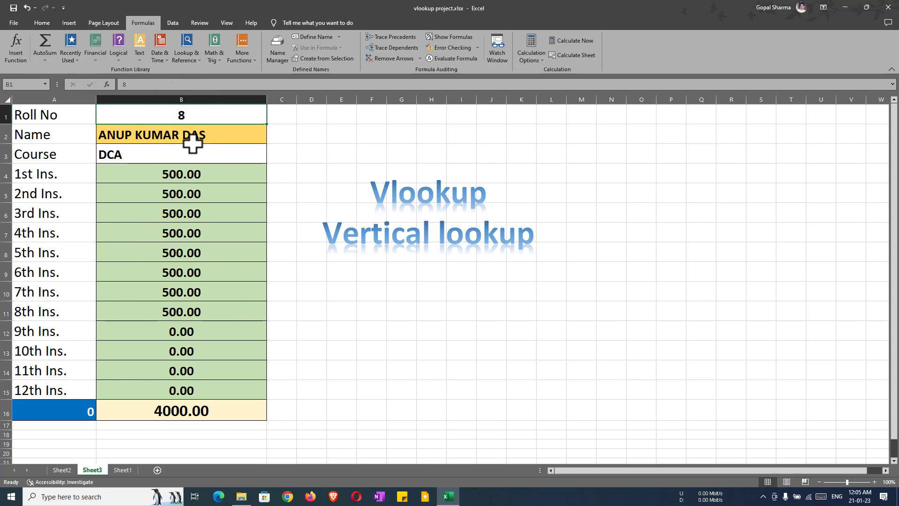
pyautogui.write('1')
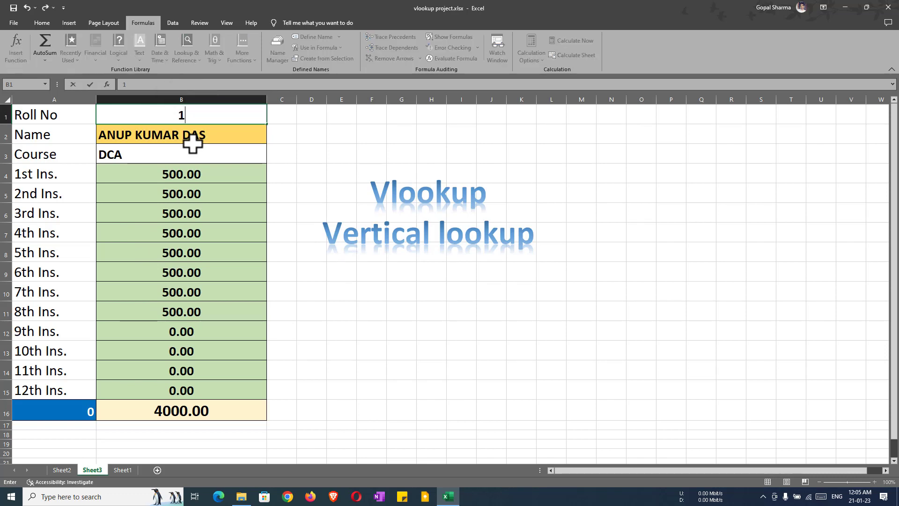
pyautogui.press('Return')
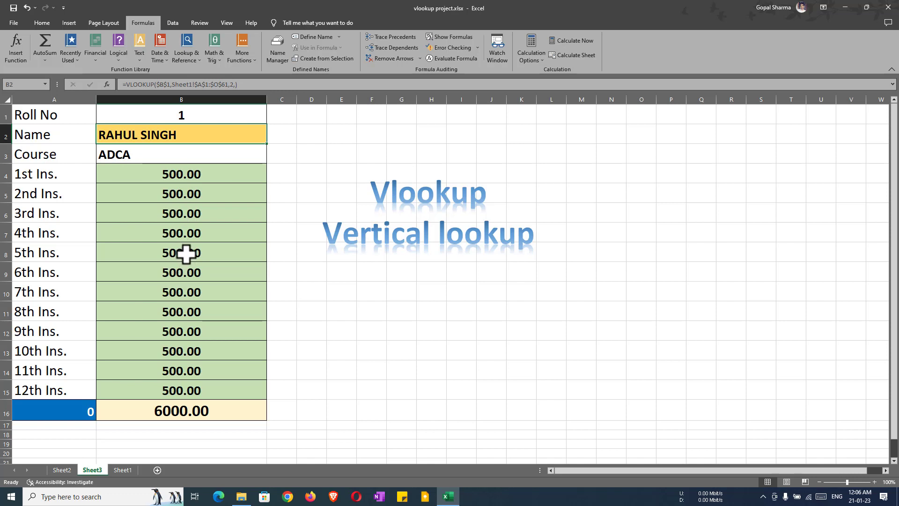
pyautogui.click(185, 114)
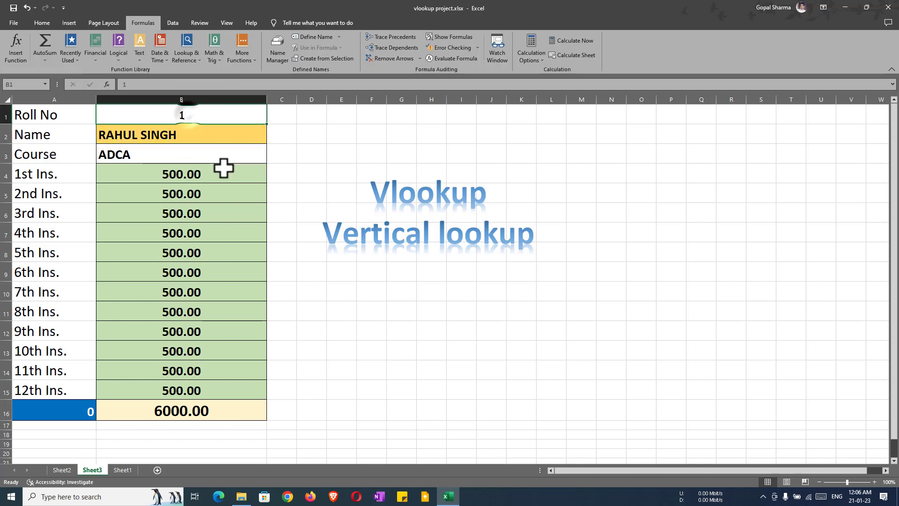
pyautogui.write('56')
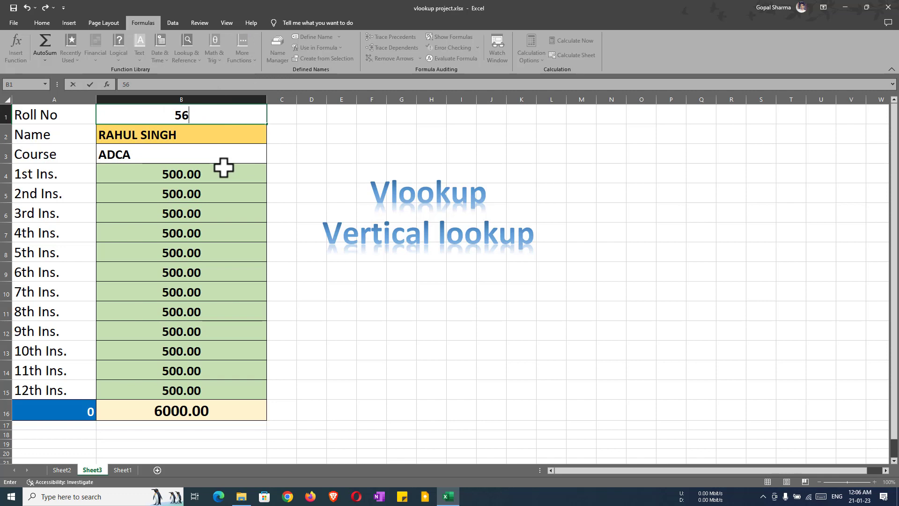
pyautogui.press('Return')
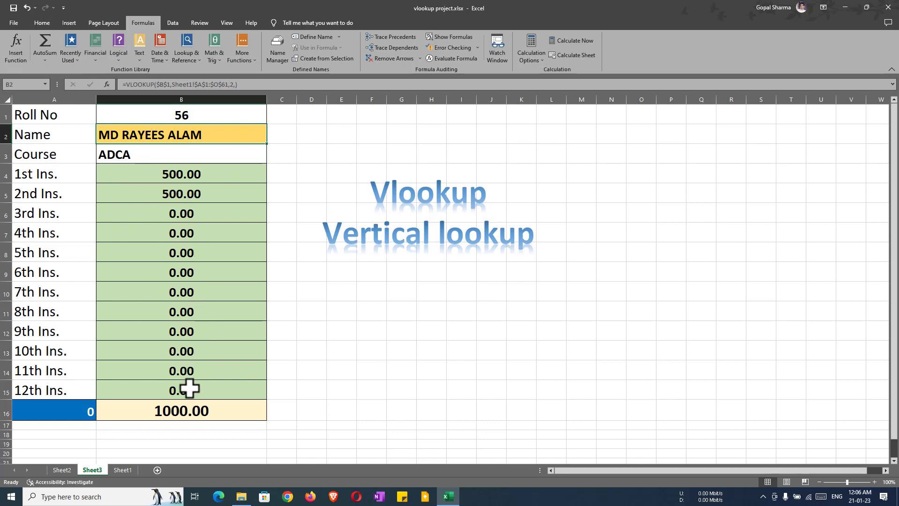
pyautogui.click(164, 413)
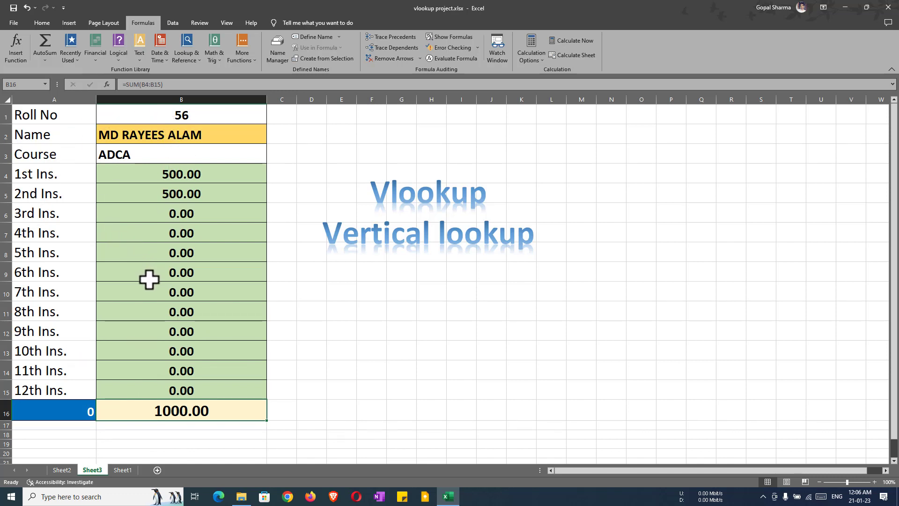
# On Sheet1, delete the side card's values in S3:S5.
pyautogui.click(123, 470)
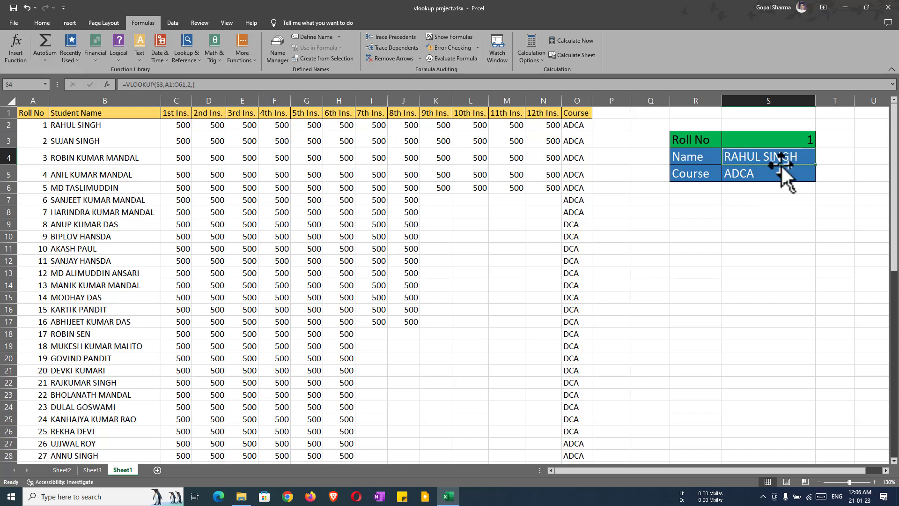
pyautogui.moveTo(768, 137); pyautogui.dragTo(763, 175)
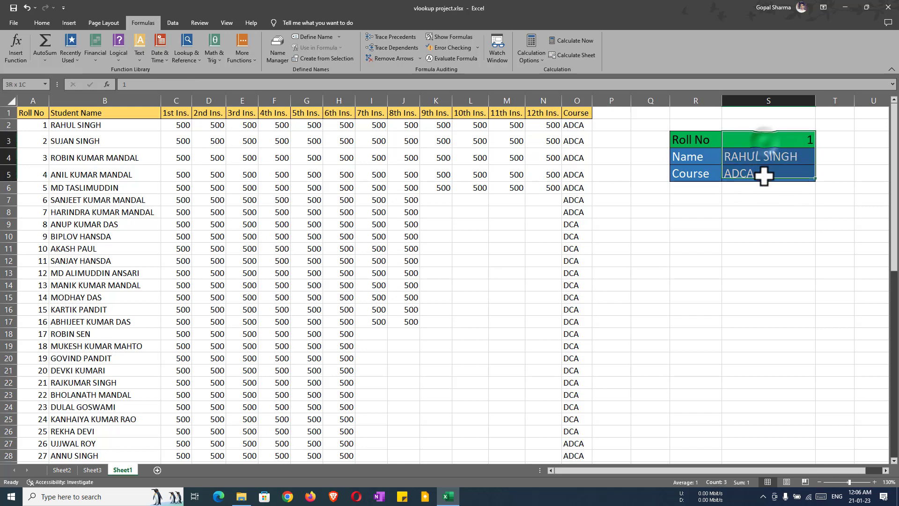
pyautogui.press('Delete')
pyautogui.click(714, 199)
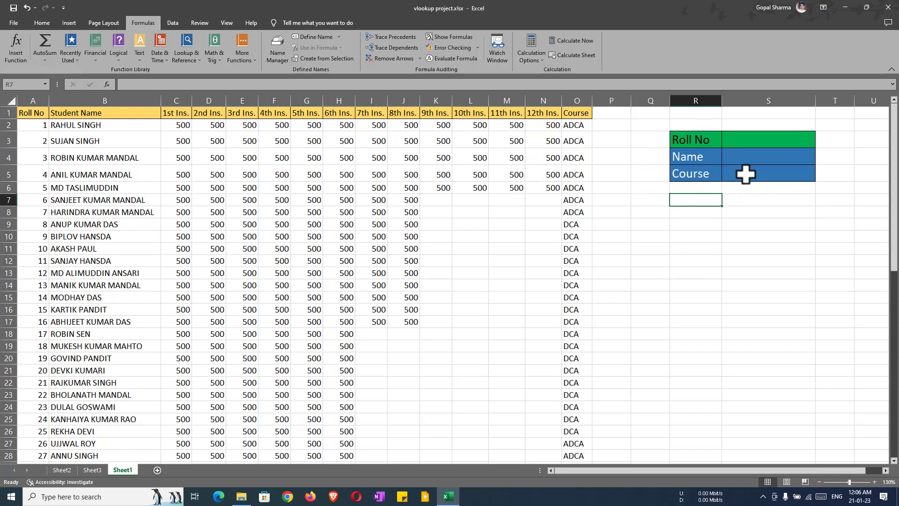
pyautogui.click(758, 157)
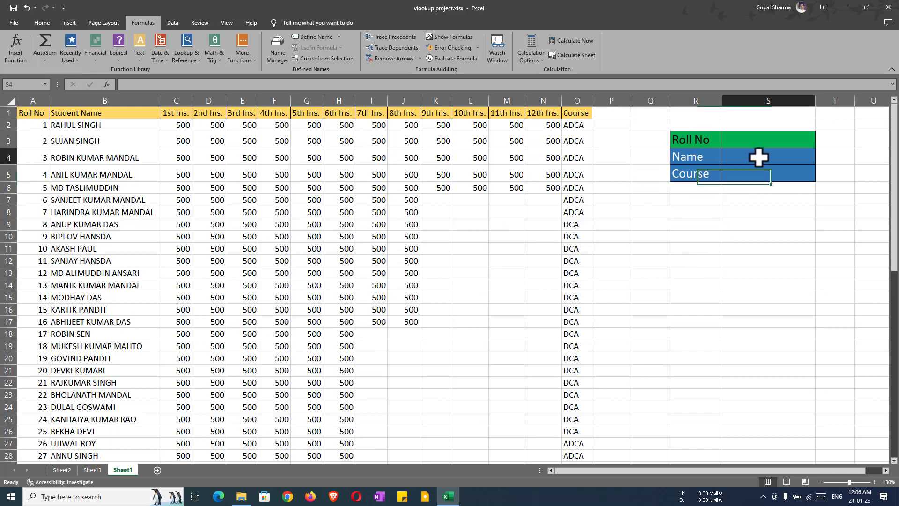
# Enter =VLOOKUP(S3,A1:O61,2) in the Name cell S4 via Insert Function.
pyautogui.click(107, 85)
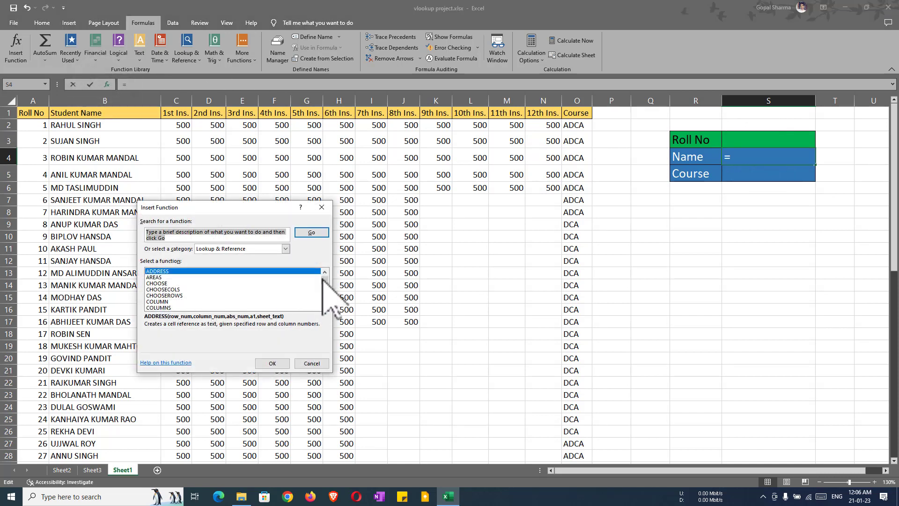
pyautogui.moveTo(324, 280); pyautogui.dragTo(325, 299)
pyautogui.click(157, 289)
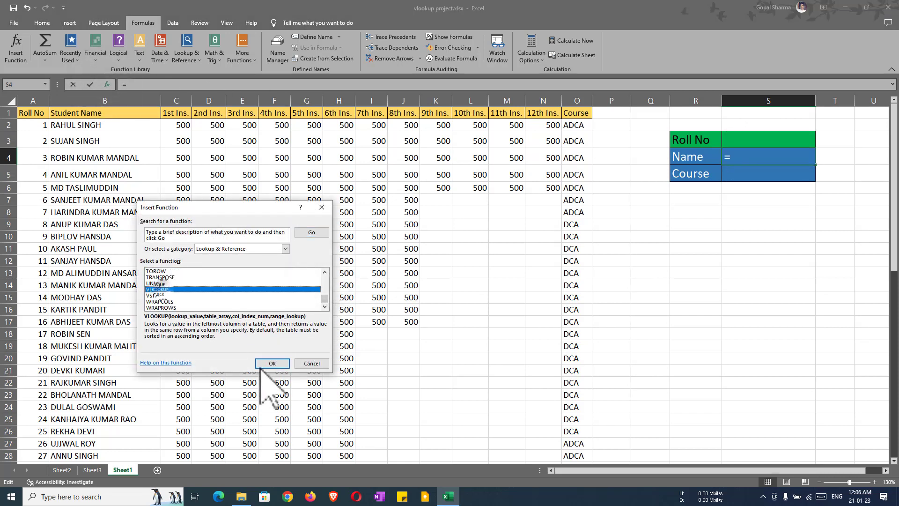
pyautogui.click(272, 364)
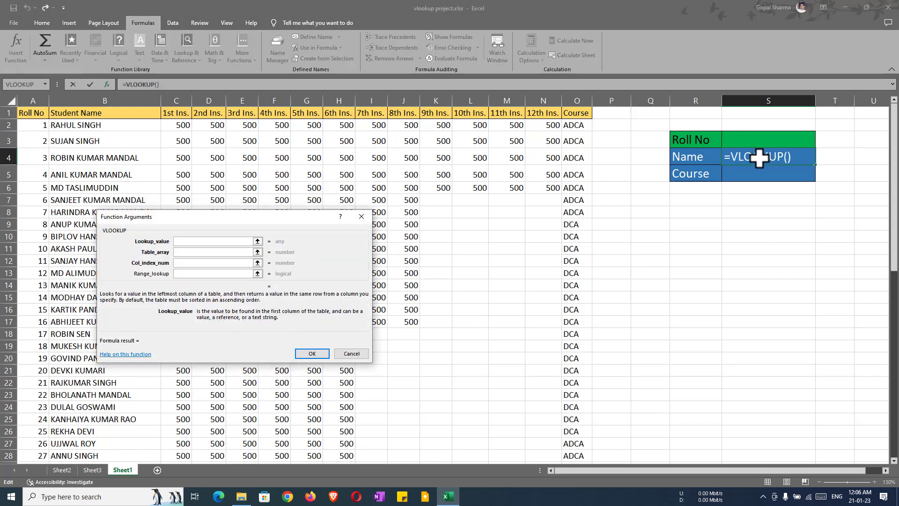
pyautogui.click(233, 241)
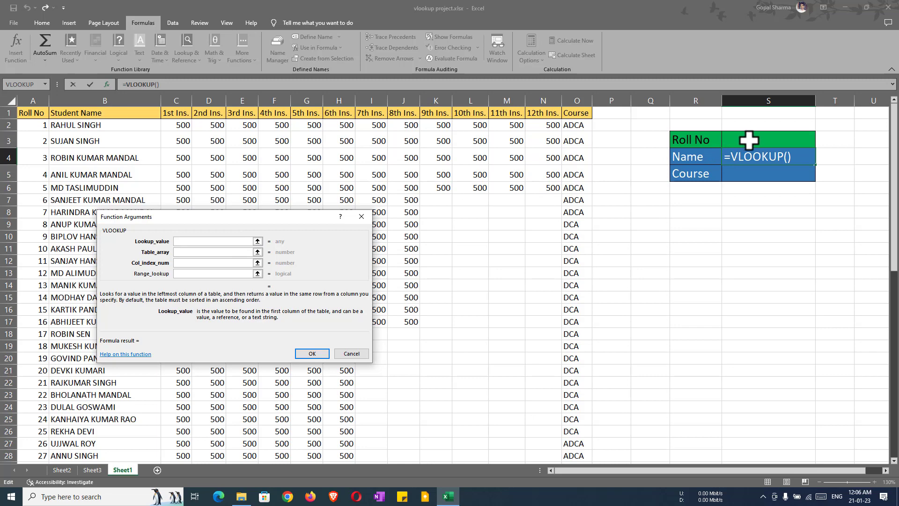
pyautogui.click(195, 252)
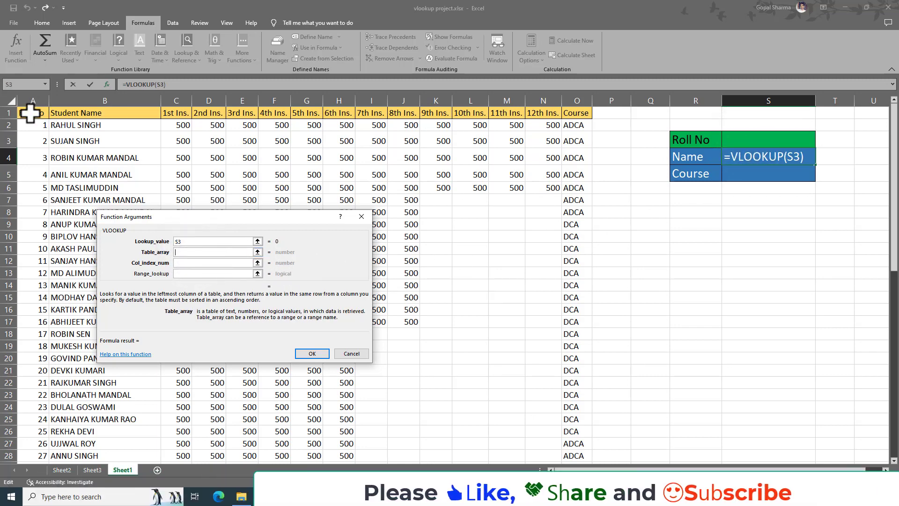
pyautogui.moveTo(29, 113); pyautogui.dragTo(583, 464)
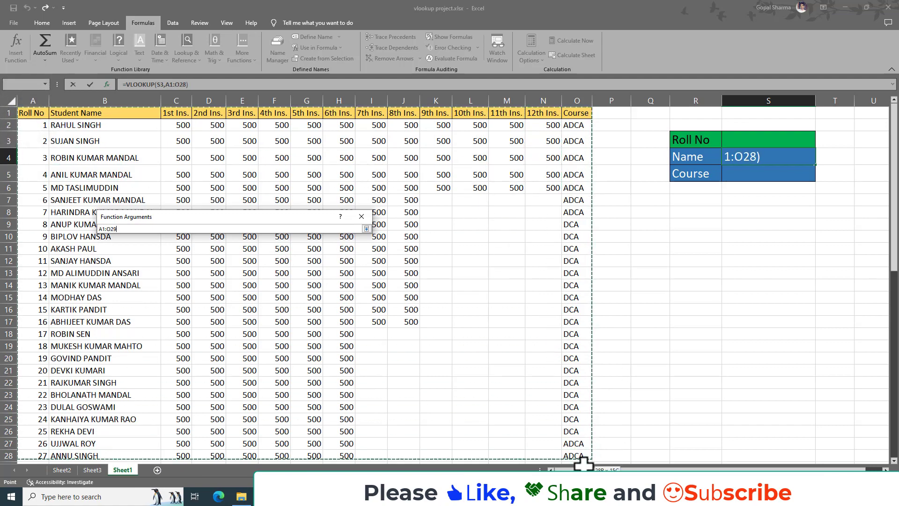
pyautogui.moveTo(583, 464); pyautogui.dragTo(574, 417)
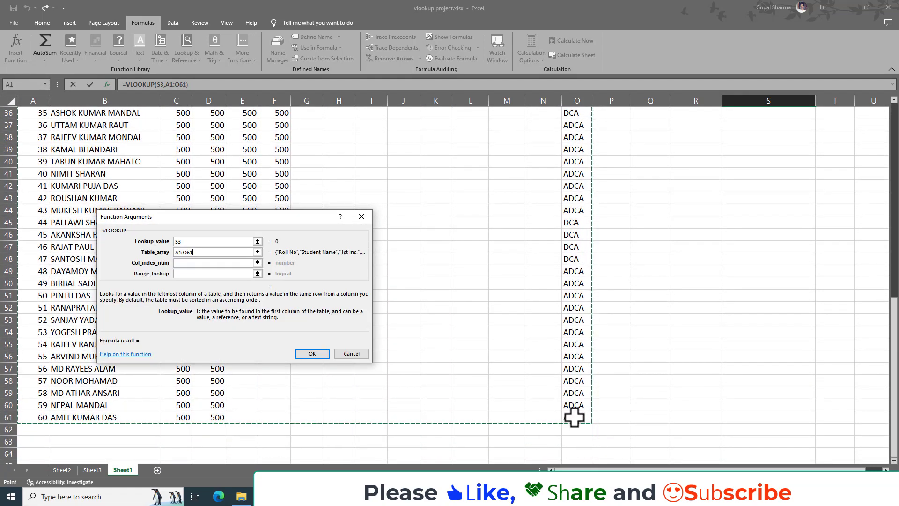
pyautogui.click(188, 263)
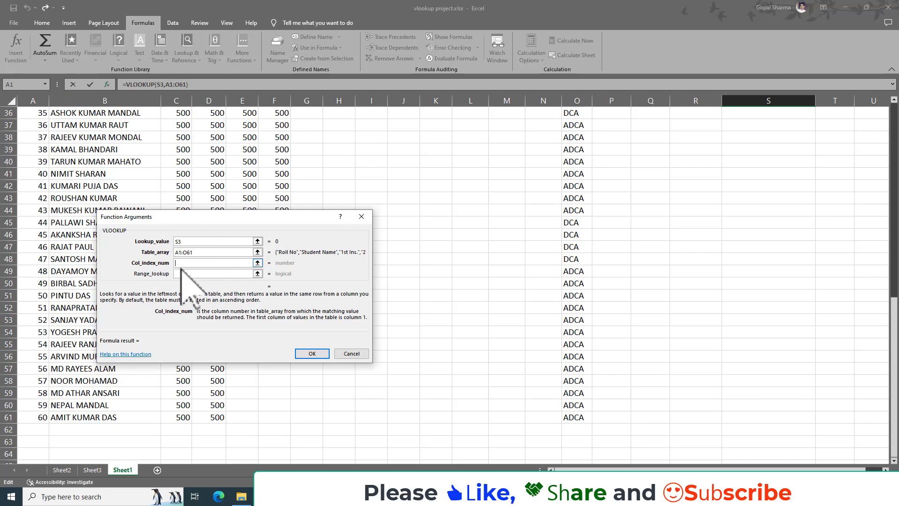
pyautogui.write('2')
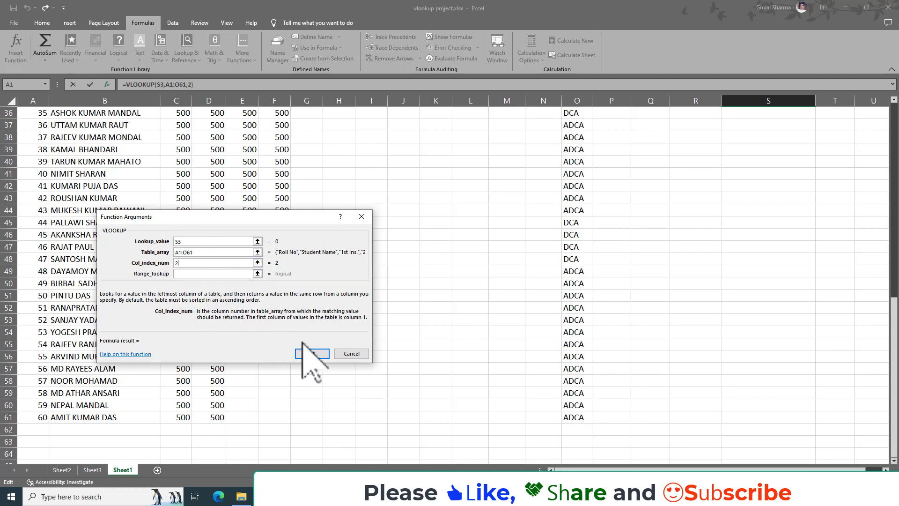
pyautogui.click(312, 355)
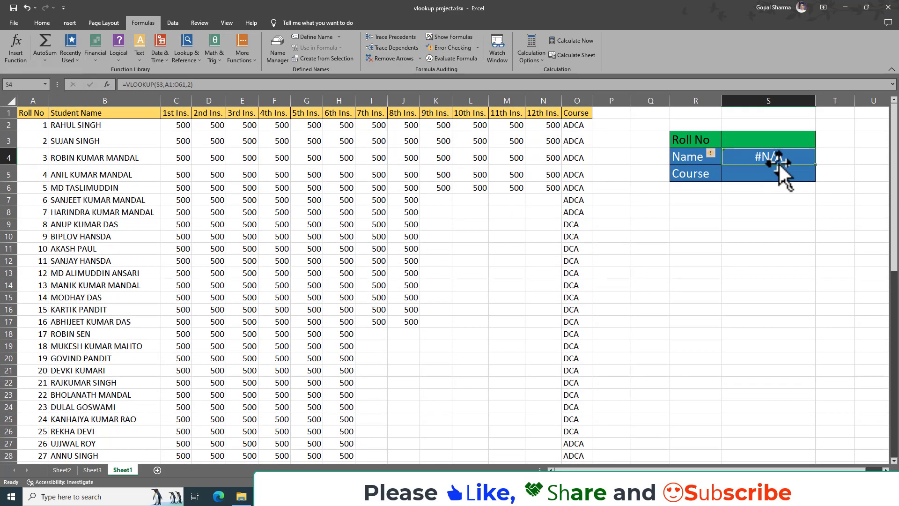
pyautogui.click(751, 139)
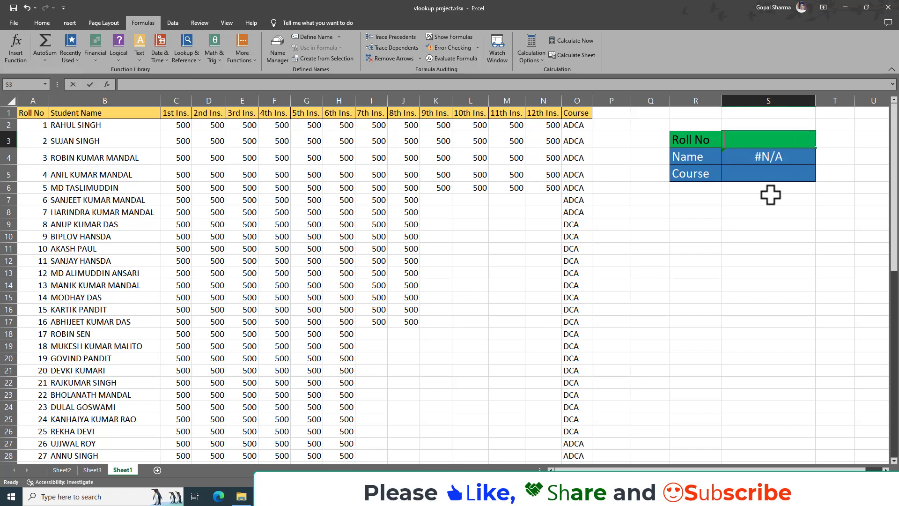
pyautogui.write('2')
pyautogui.press('Return')
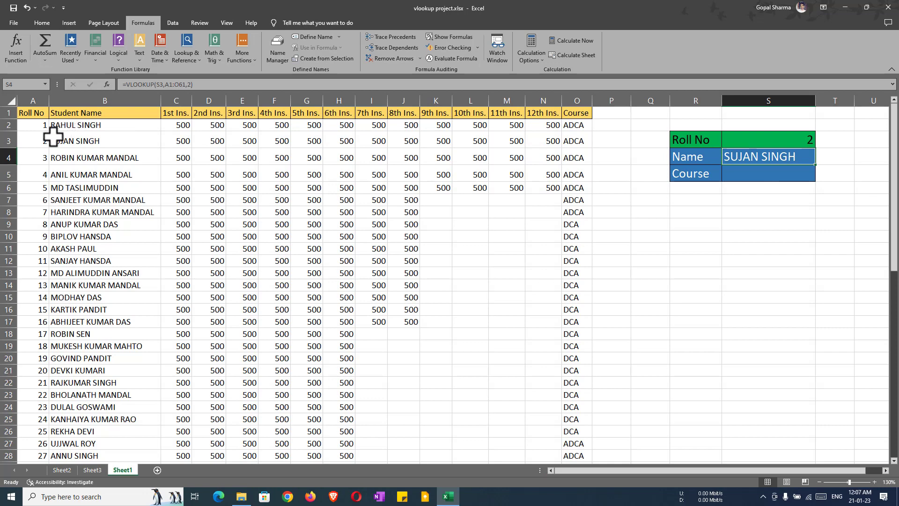
pyautogui.click(68, 141)
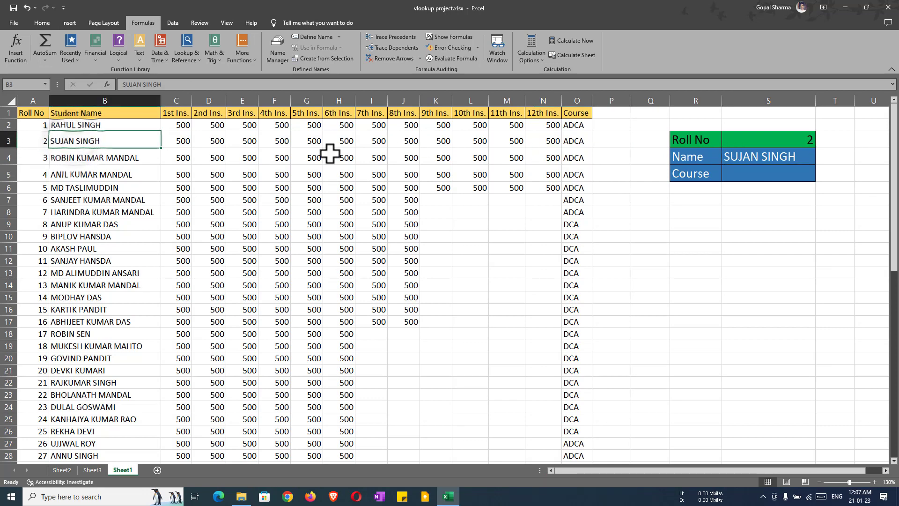
# Insert VLOOKUP into the Course cell S5 with S3 as Lookup_value.
pyautogui.click(739, 177)
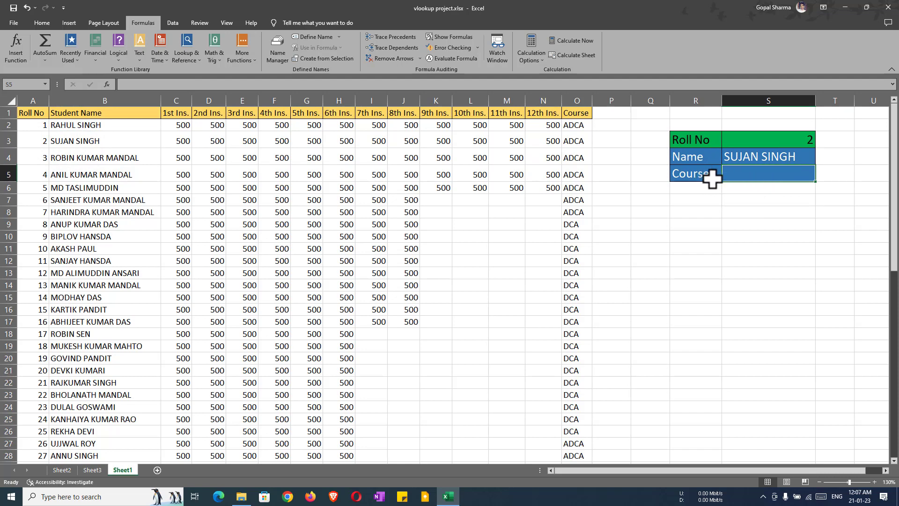
pyautogui.click(107, 84)
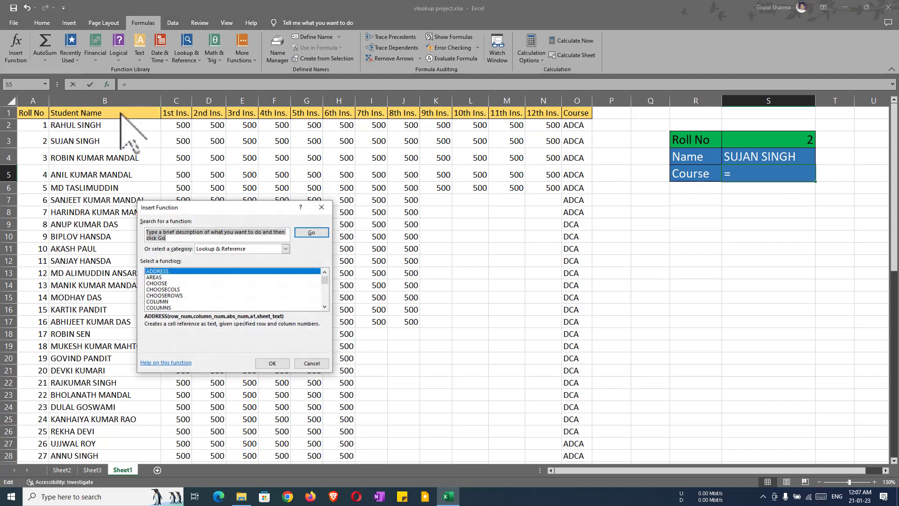
pyautogui.moveTo(324, 280); pyautogui.dragTo(325, 300)
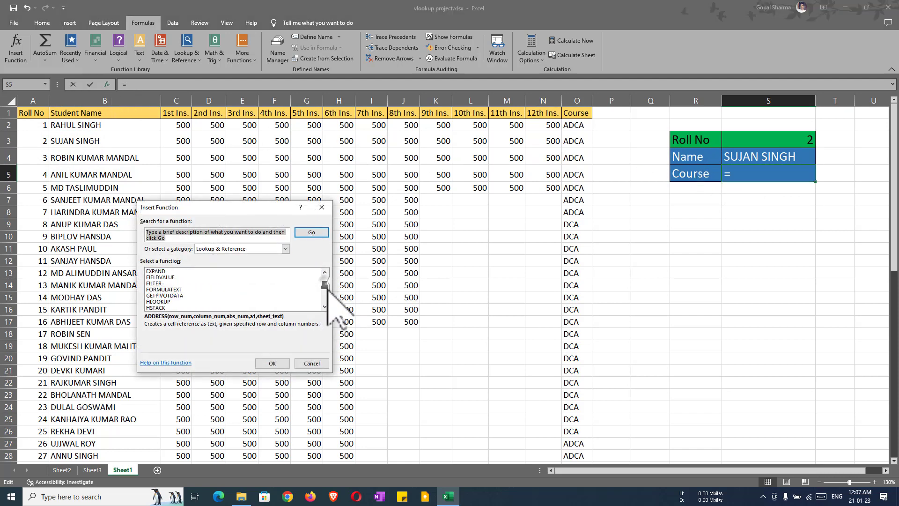
pyautogui.click(168, 290)
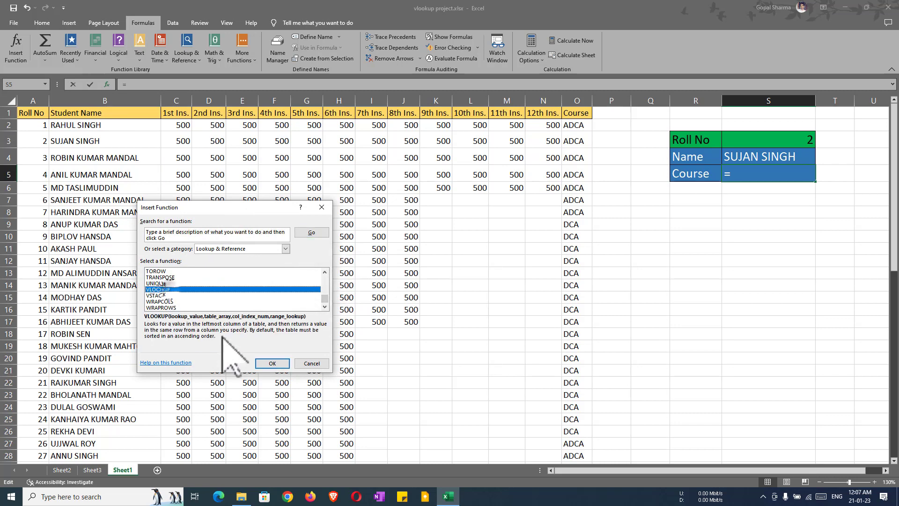
pyautogui.click(272, 363)
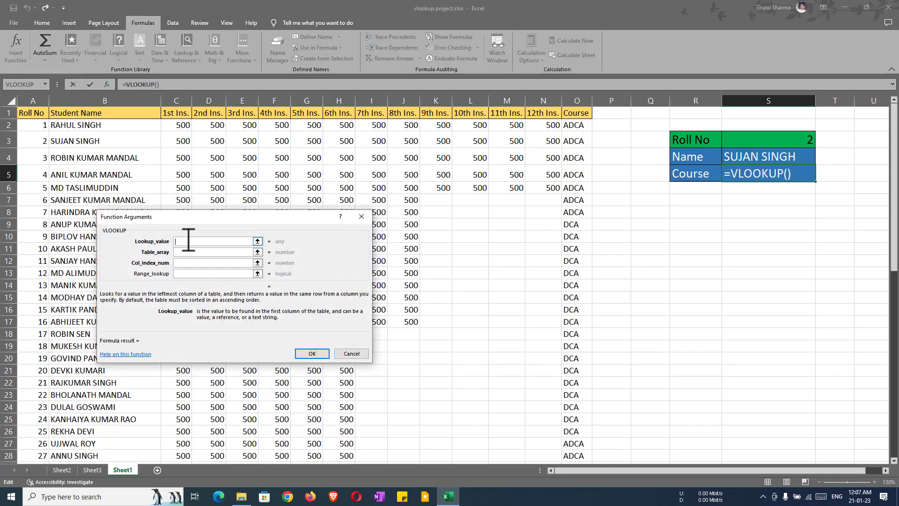
pyautogui.click(779, 139)
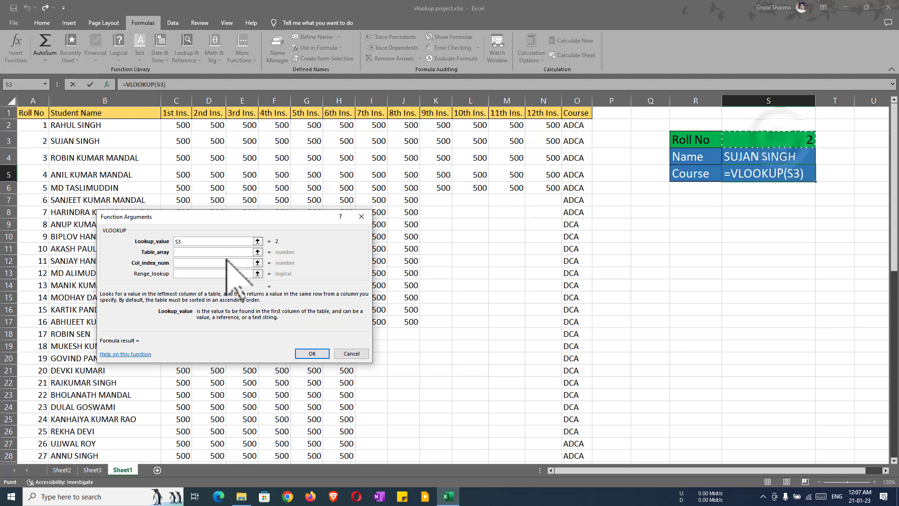
# Set Table_array to A1:O61 and Col_index_num to 15, then confirm the formula.
pyautogui.click(206, 252)
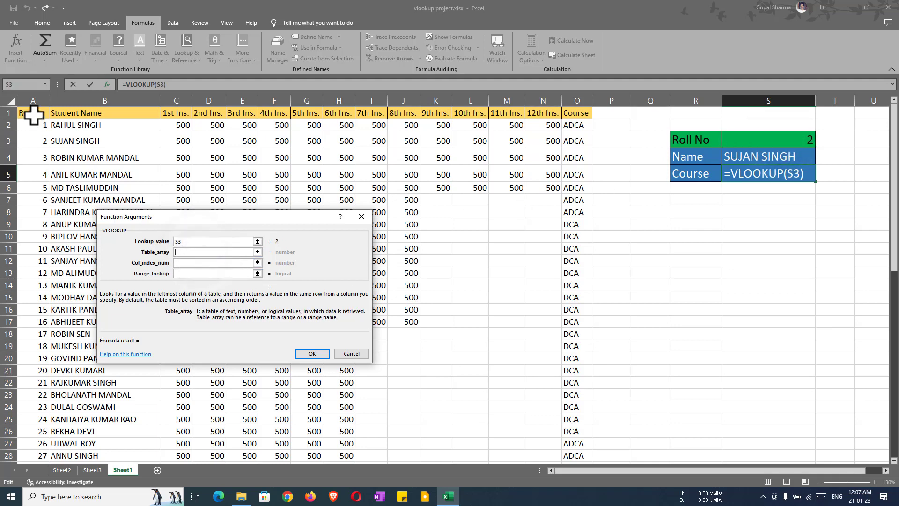
pyautogui.moveTo(32, 113); pyautogui.dragTo(591, 451)
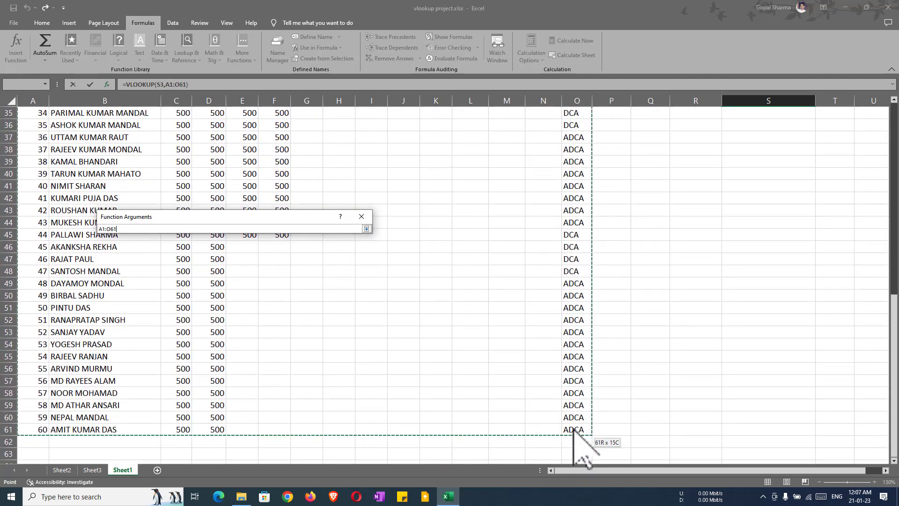
pyautogui.moveTo(591, 450); pyautogui.dragTo(591, 456)
pyautogui.click(182, 263)
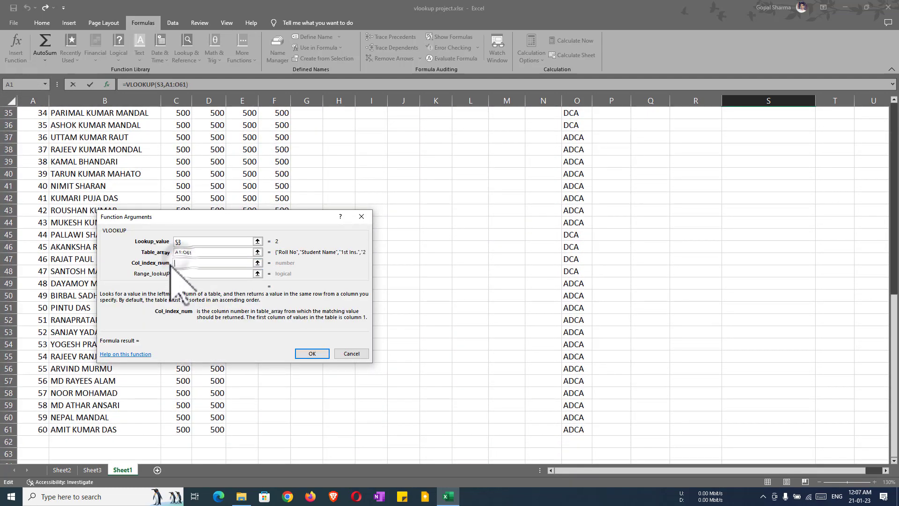
pyautogui.scroll(4, 510, 254)
pyautogui.scroll(3, 510, 253)
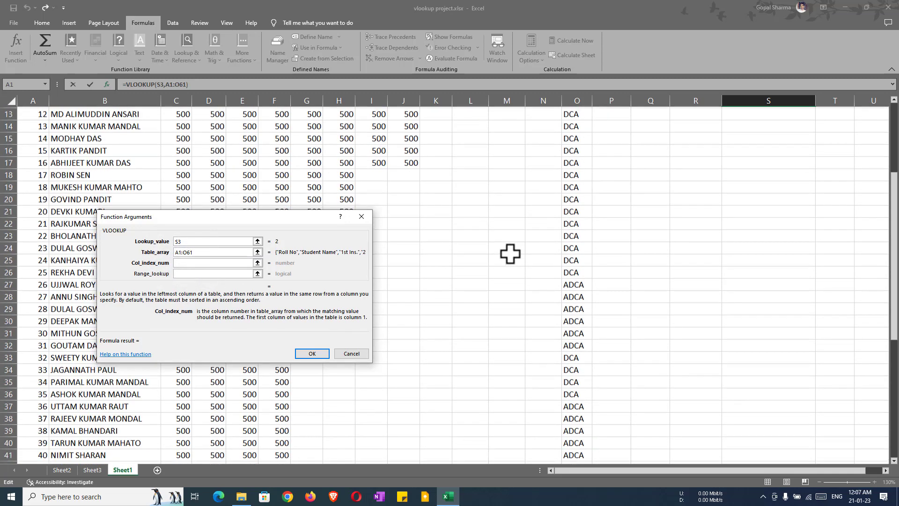
pyautogui.scroll(4, 510, 254)
pyautogui.scroll(1, 505, 253)
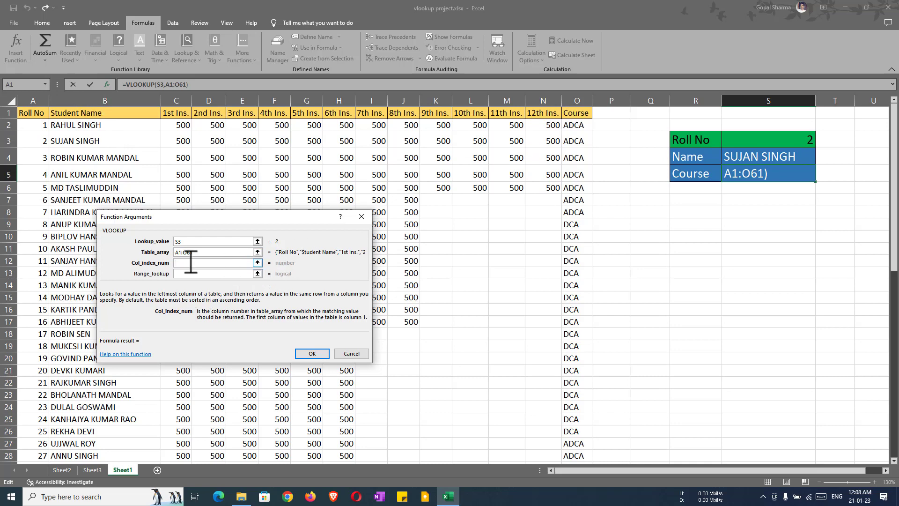
pyautogui.write('15')
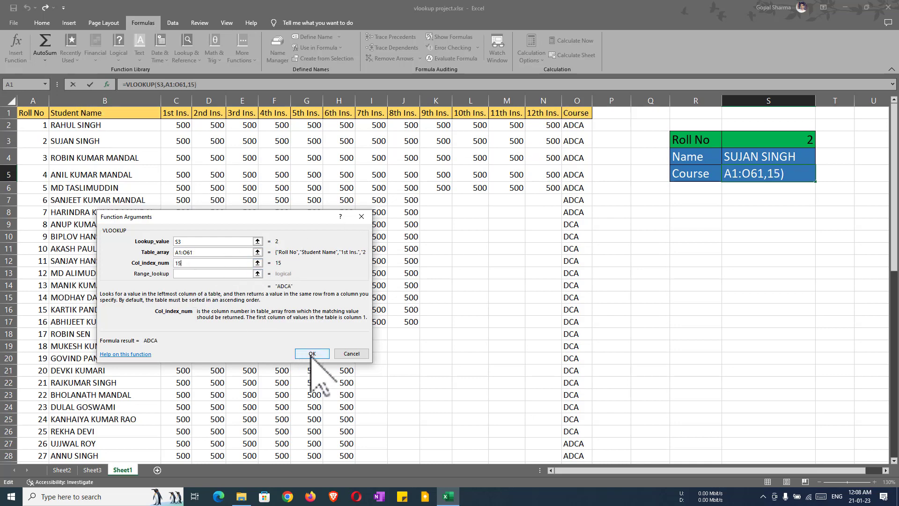
pyautogui.click(312, 354)
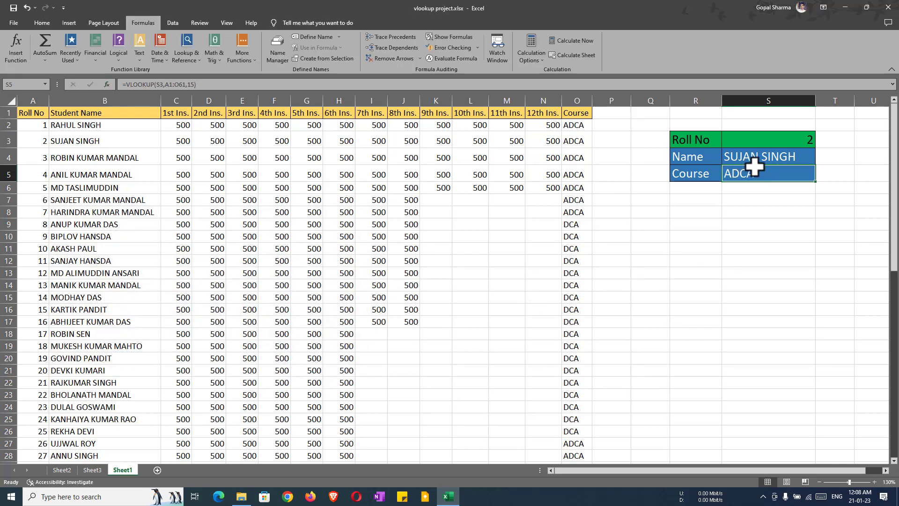
# Test the card by entering Roll No 4, then change it to 10.
pyautogui.click(783, 141)
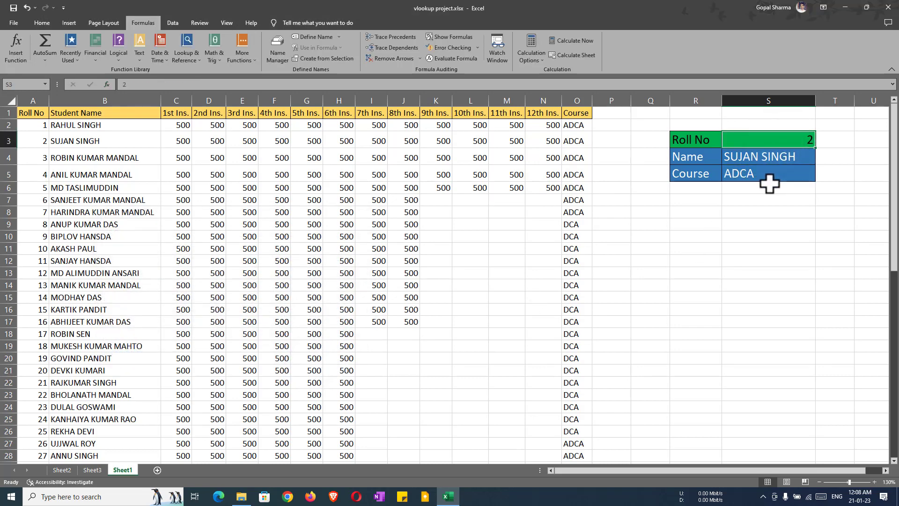
pyautogui.write('4')
pyautogui.press('Return')
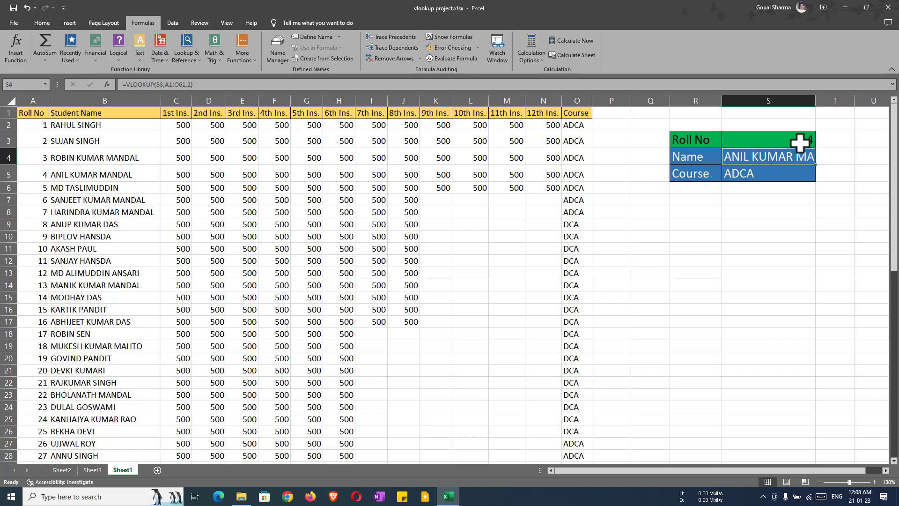
pyautogui.click(800, 142)
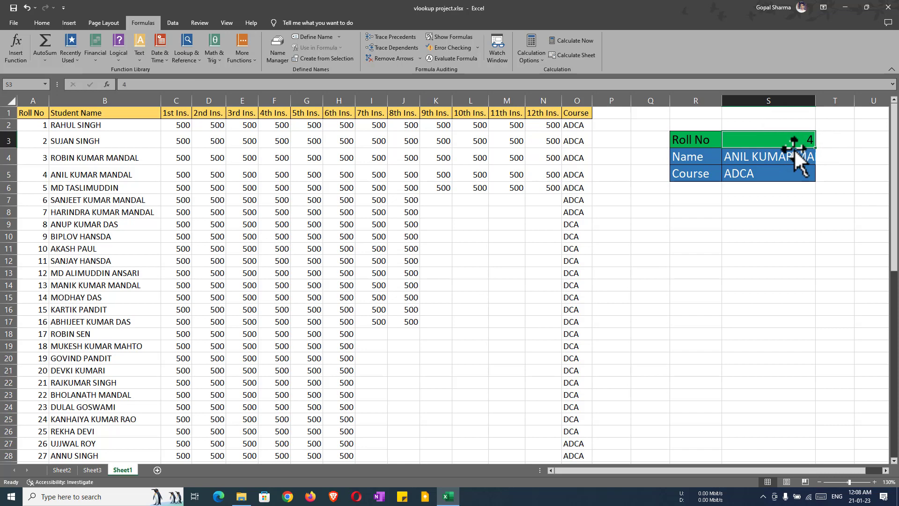
pyautogui.write('10')
pyautogui.press('Return')
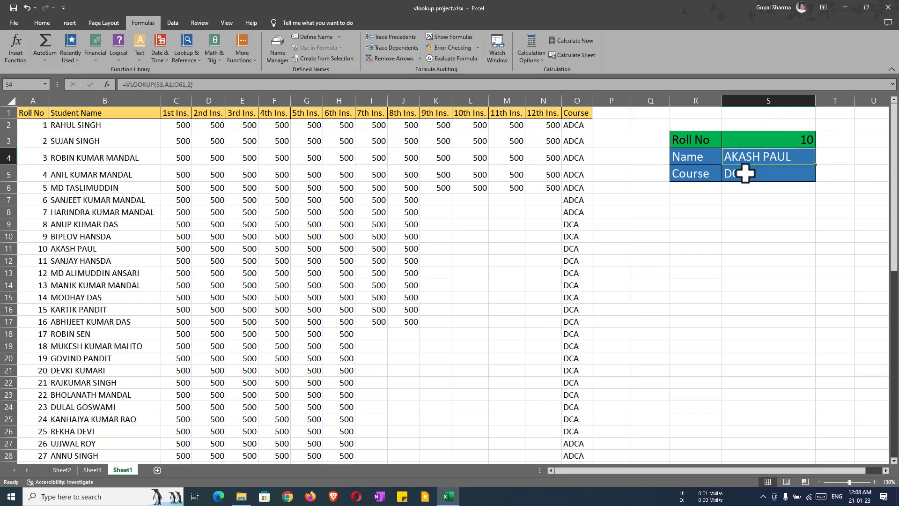
pyautogui.click(36, 250)
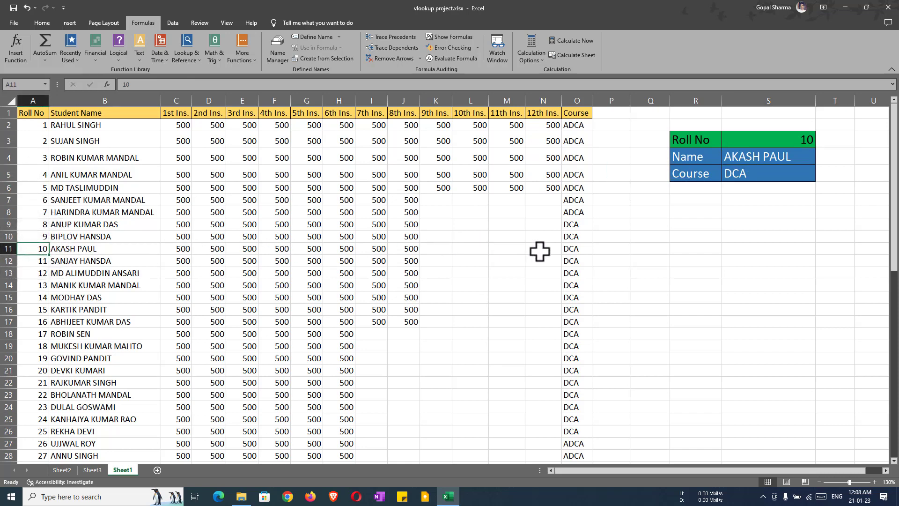
pyautogui.click(572, 251)
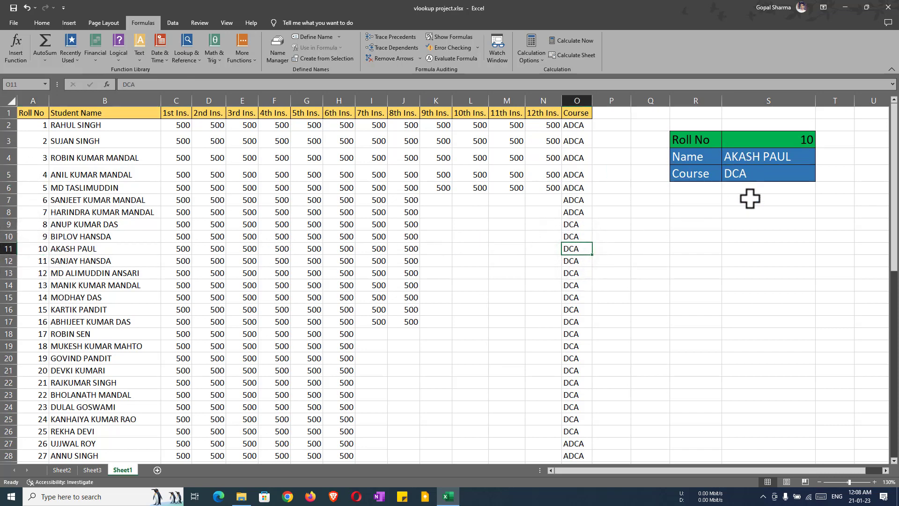
pyautogui.click(695, 190)
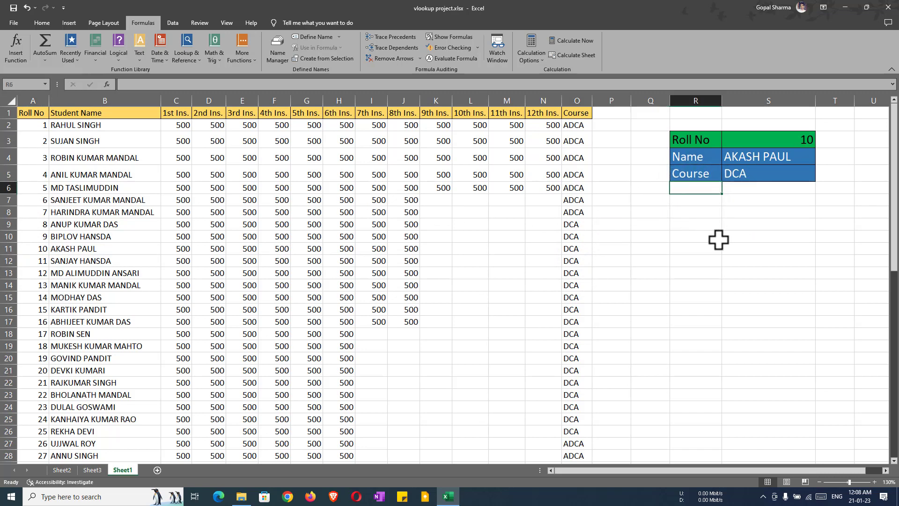
# Label R6 as '1st' and insert a VLOOKUP function in S6.
pyautogui.write('1st')
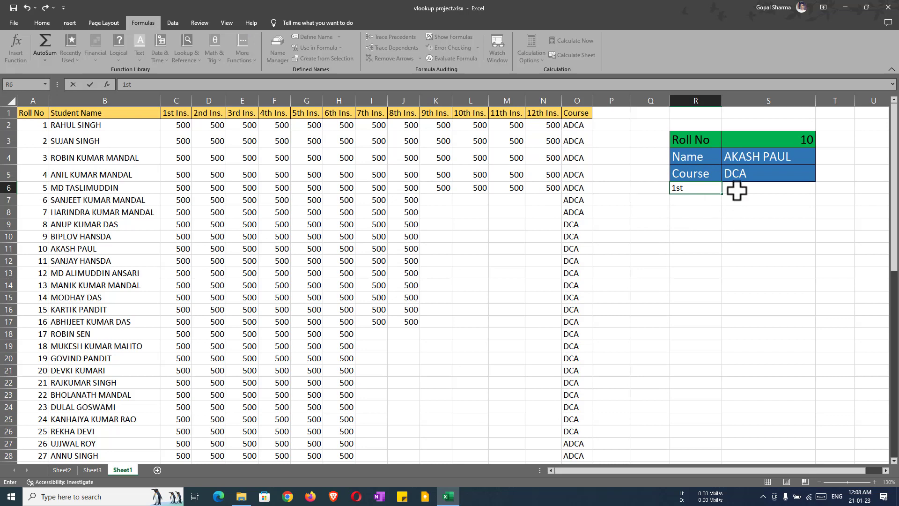
pyautogui.click(737, 191)
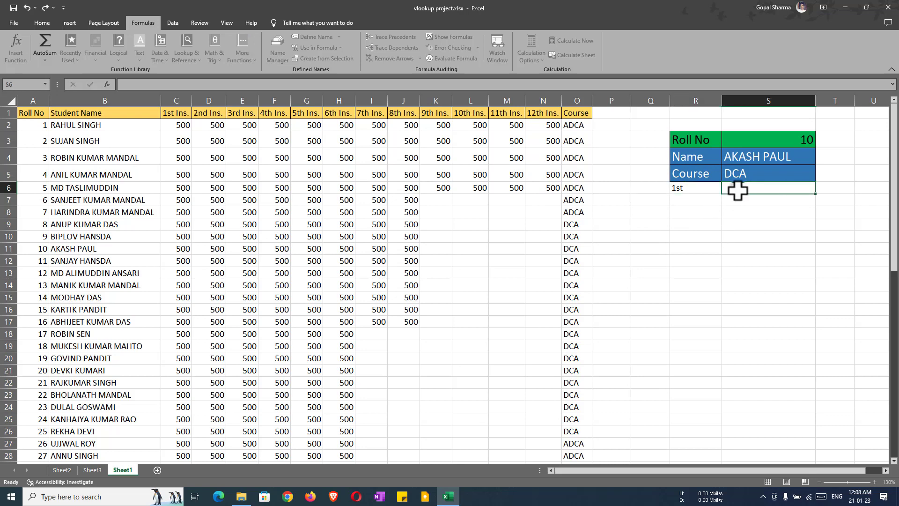
pyautogui.click(107, 85)
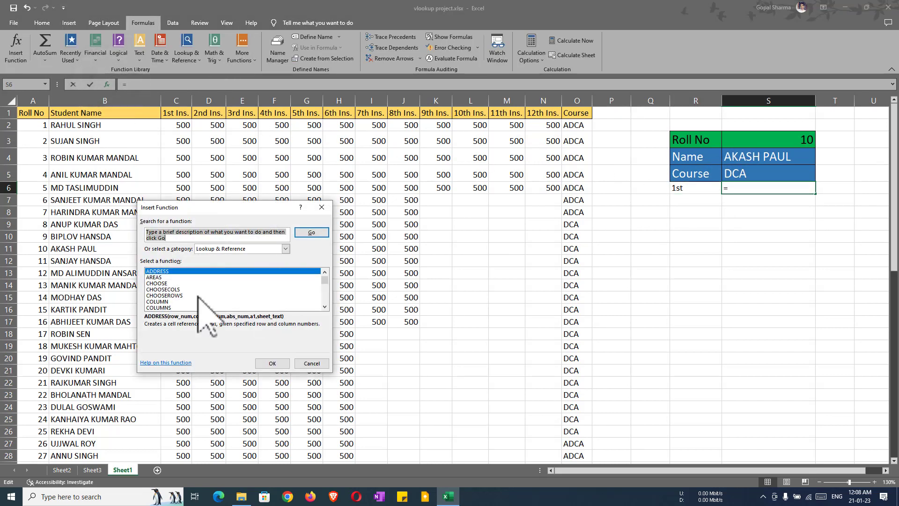
pyautogui.scroll(-5, 198, 296)
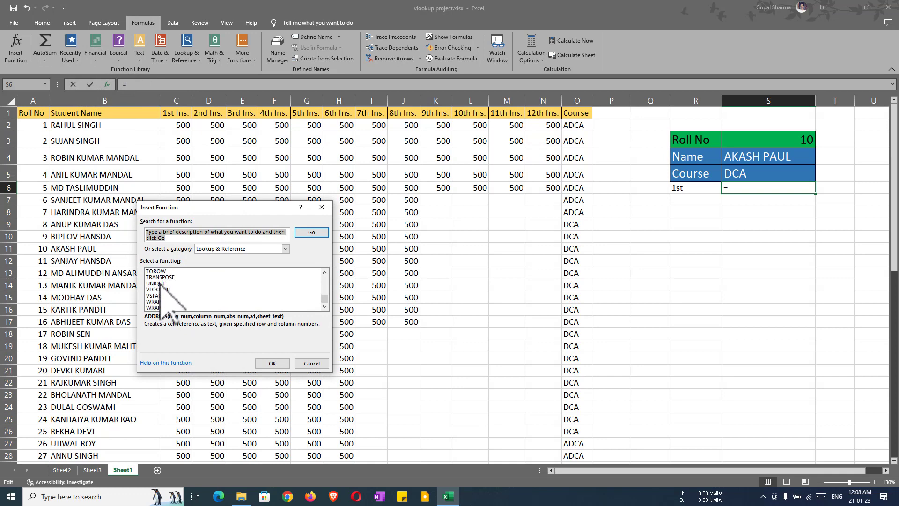
pyautogui.click(159, 290)
pyautogui.click(272, 363)
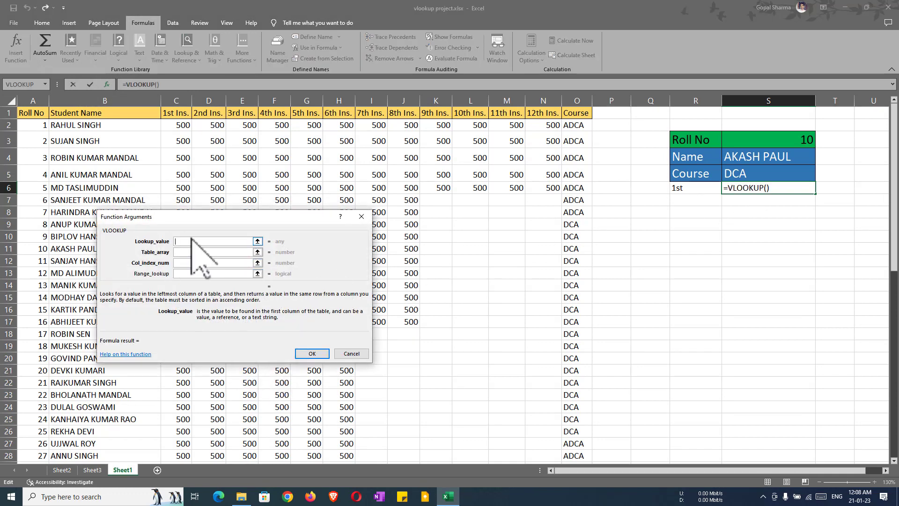
# Give the VLOOKUP lookup value S3, table A1:O61 and column 3, returning 500.
pyautogui.click(746, 140)
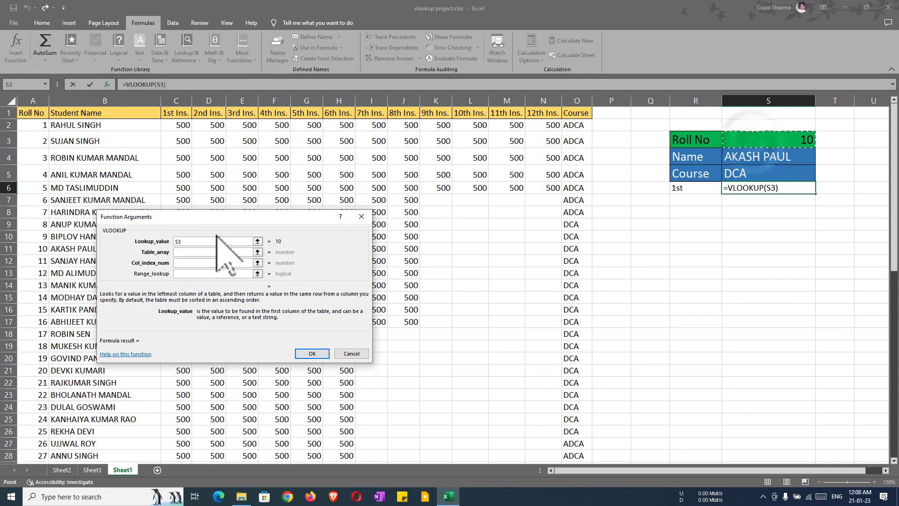
pyautogui.click(188, 252)
pyautogui.click(33, 113)
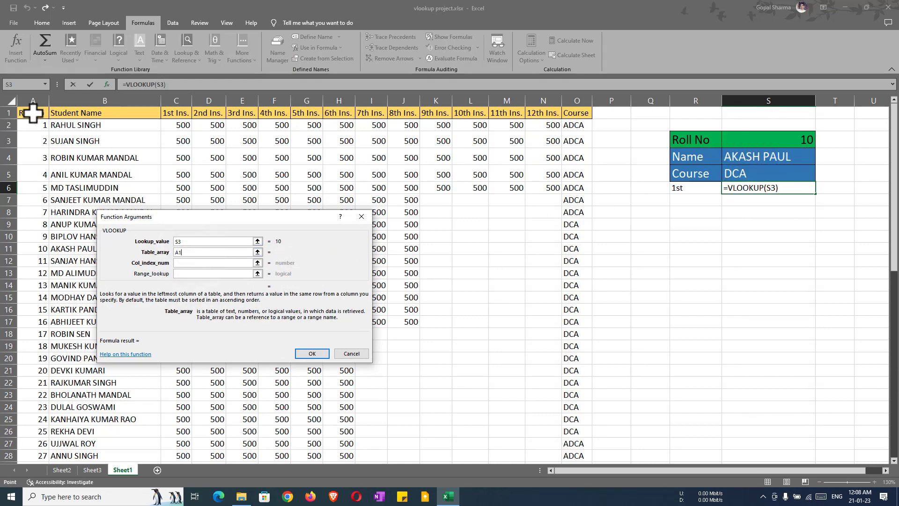
pyautogui.moveTo(33, 113); pyautogui.dragTo(587, 450)
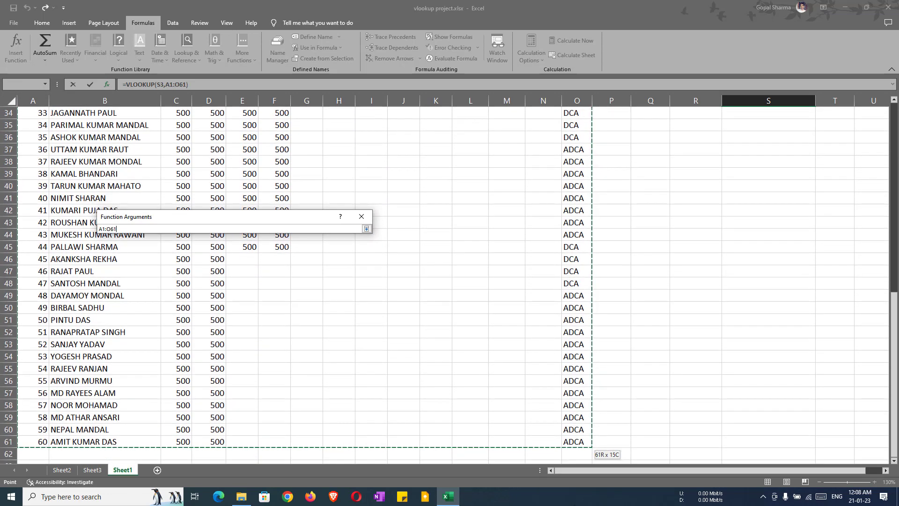
pyautogui.moveTo(590, 448); pyautogui.dragTo(581, 370)
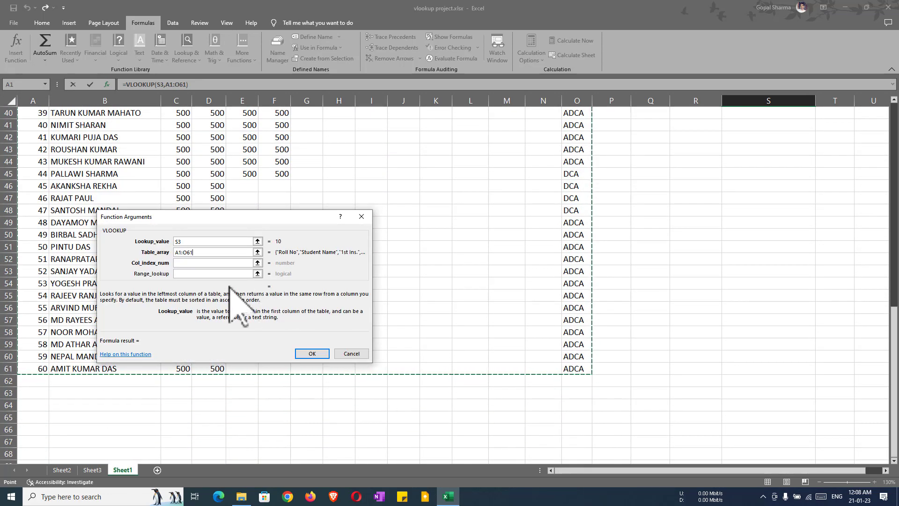
pyautogui.click(180, 263)
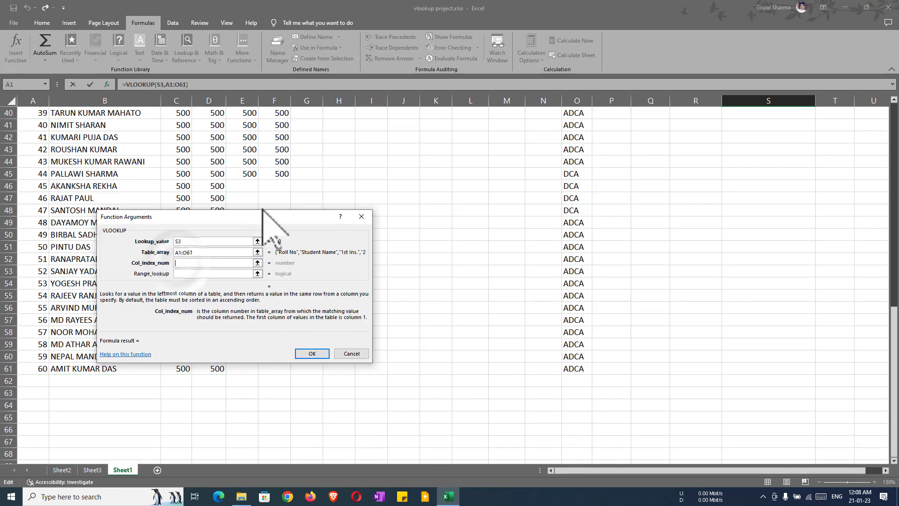
pyautogui.scroll(6, 260, 201)
pyautogui.scroll(7, 260, 202)
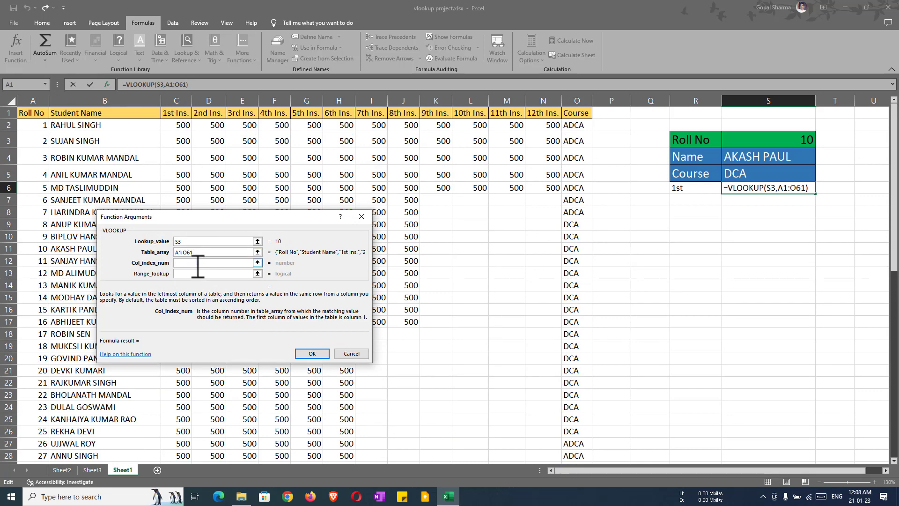
pyautogui.write('3')
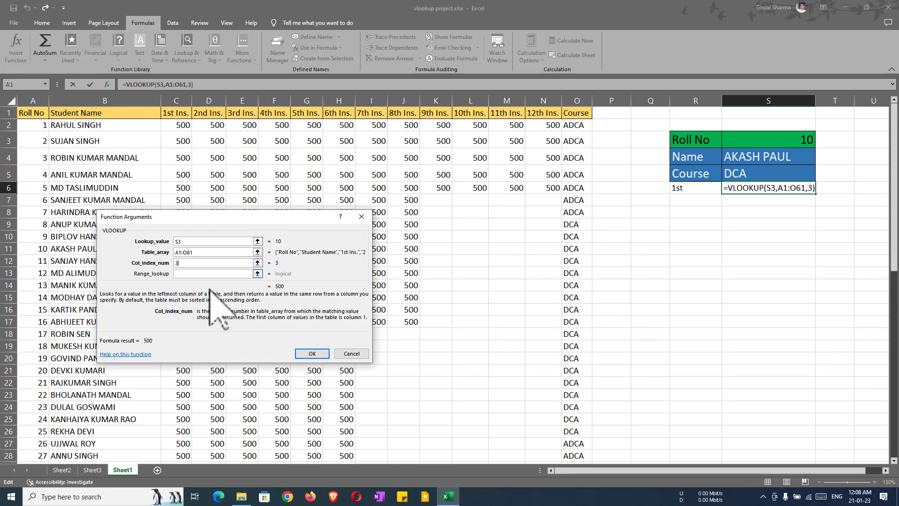
pyautogui.click(311, 353)
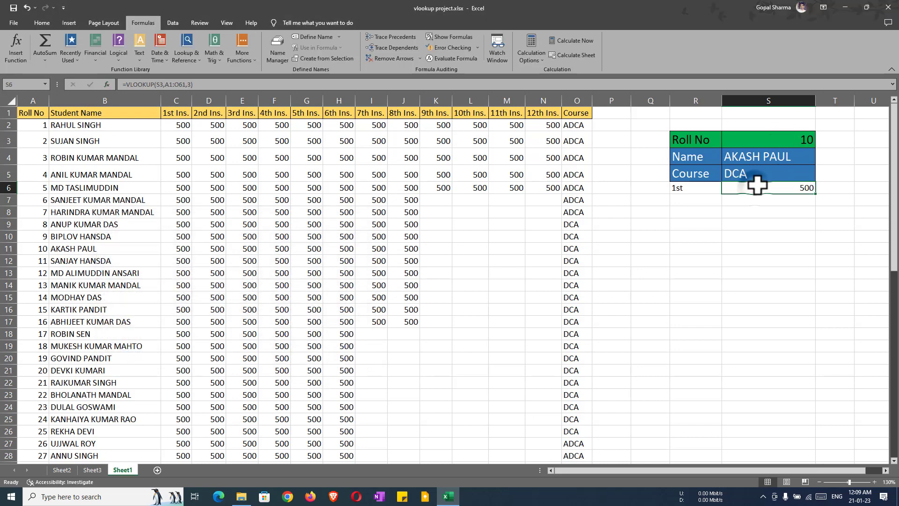
pyautogui.click(776, 137)
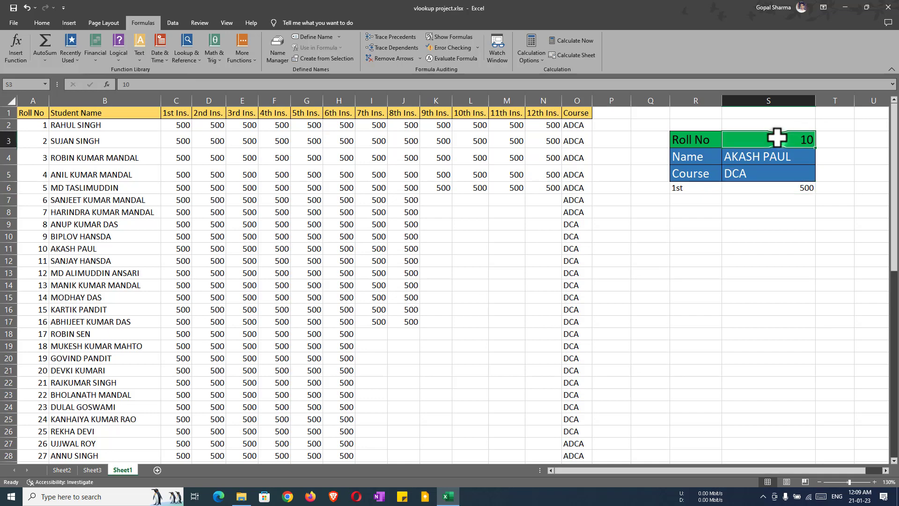
pyautogui.click(773, 190)
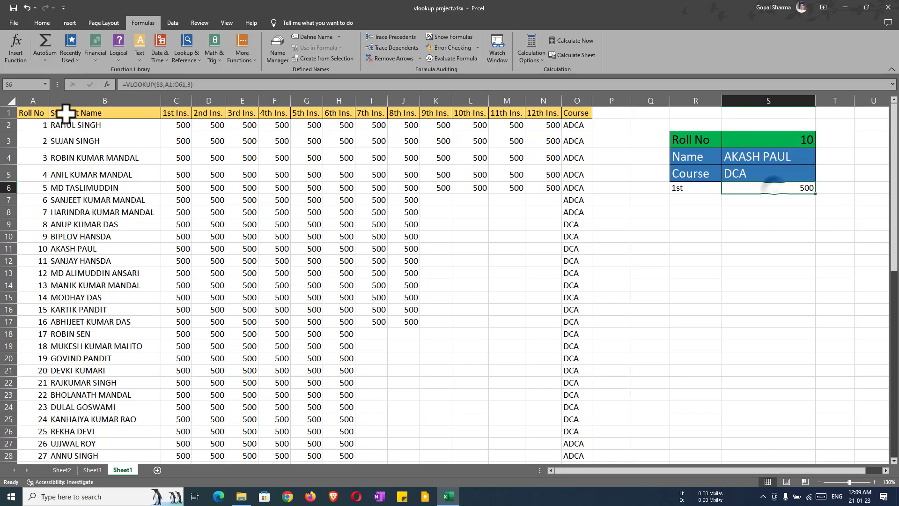